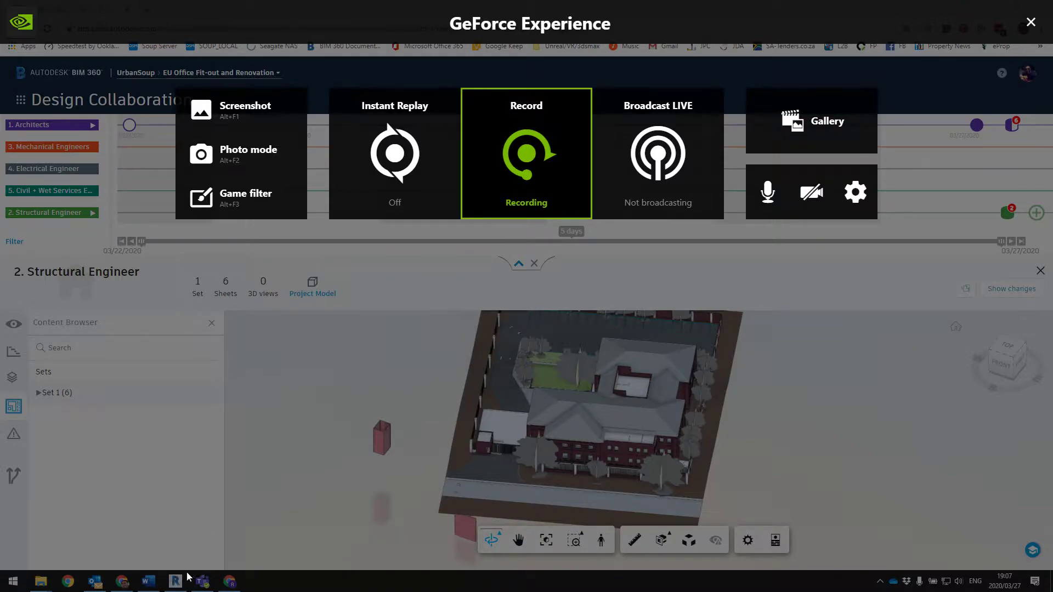
Step: Dismiss the GeForce overlay and show Notes.docx with the five BIM 360 collaboration steps
key("alt+z")
left_click(145, 582)
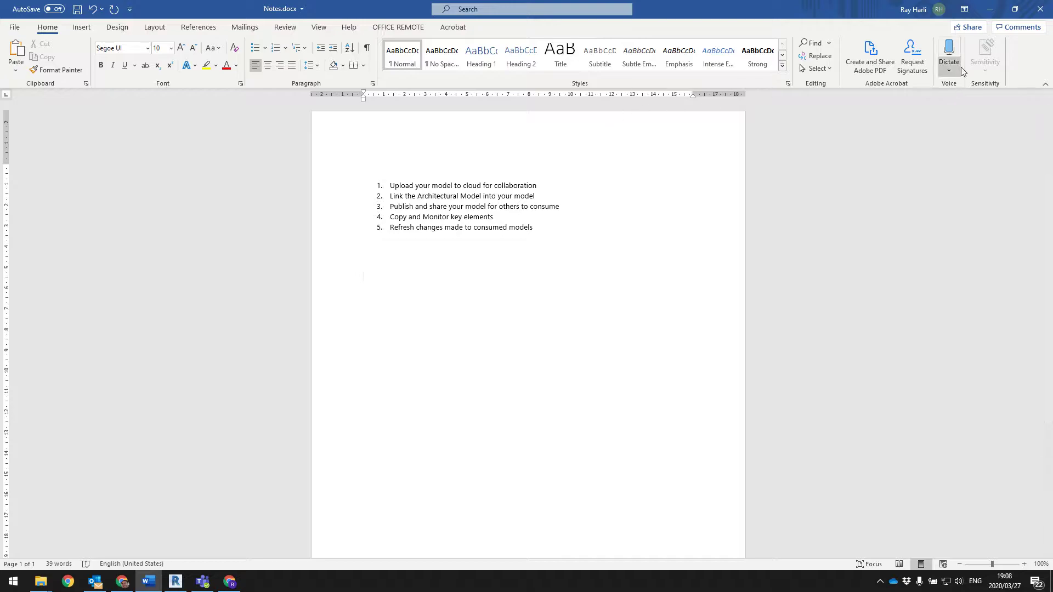
Step: From Revit Home, open Architectural Model in the EU Office project's 1. Architects folder
left_click(990, 9)
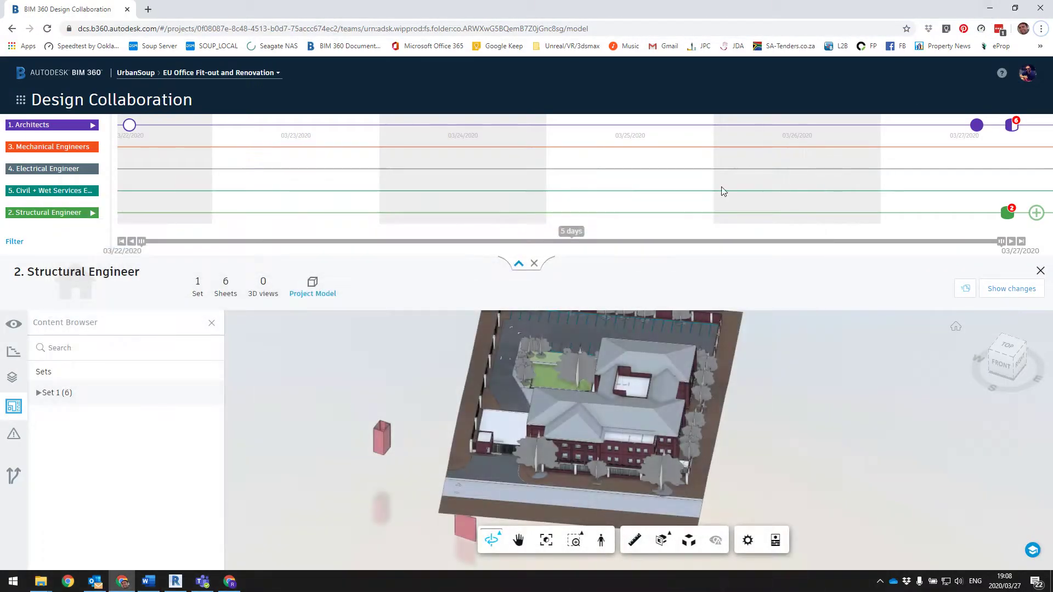
left_click(176, 581)
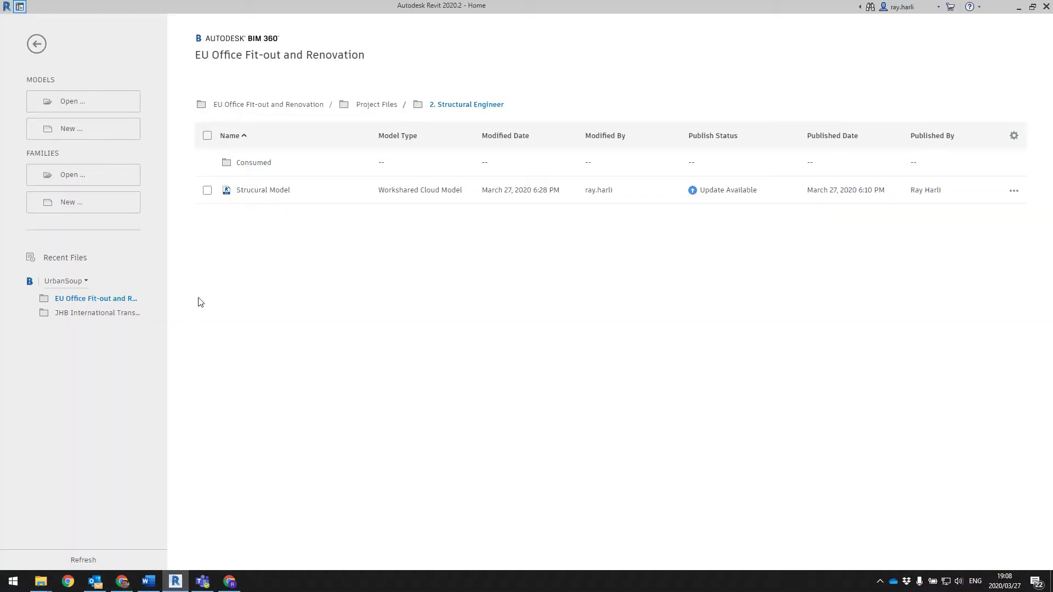
left_click(376, 105)
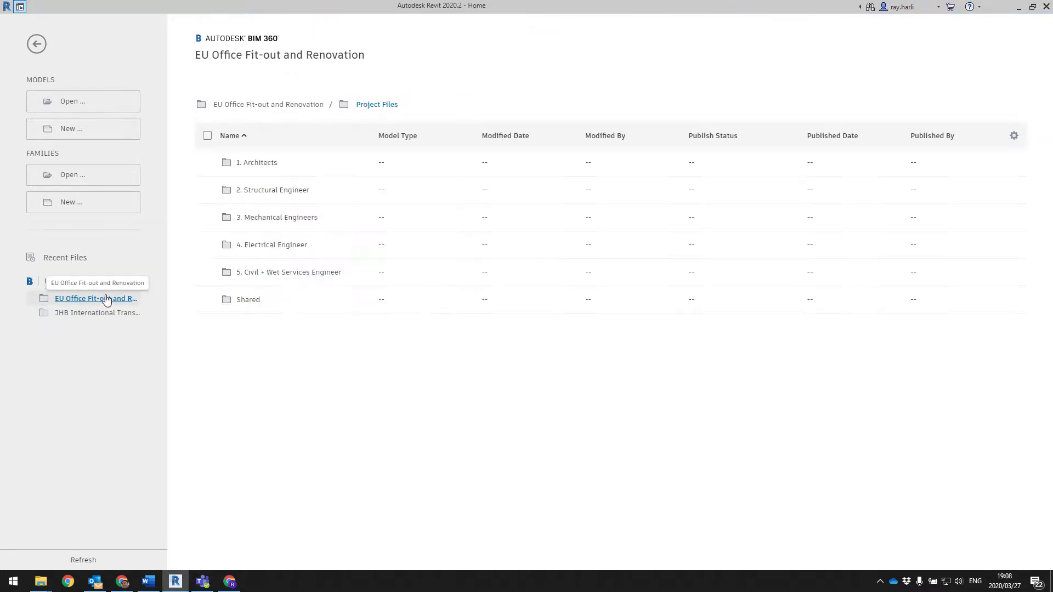
left_click(265, 164)
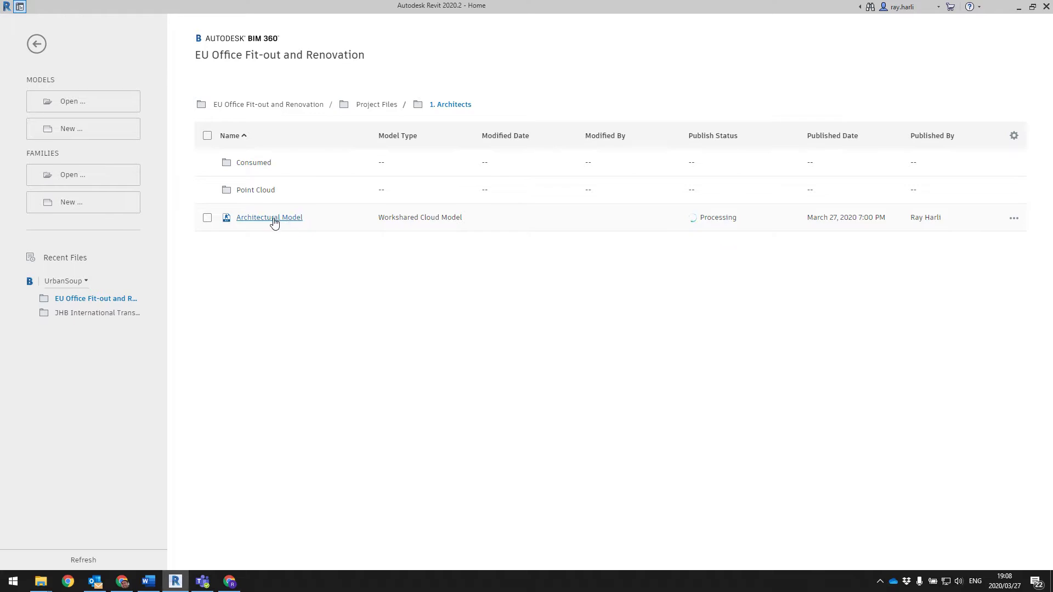
left_click(273, 219)
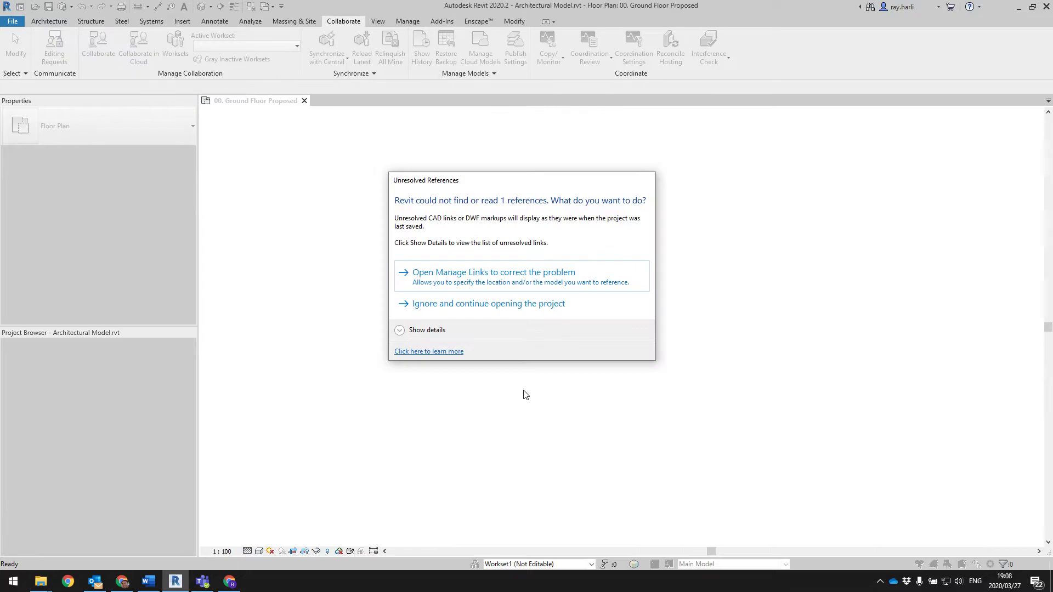
Step: Skip the unresolved reference and draw a circular architectural wall beside Cooperation Team 2
left_click(418, 303)
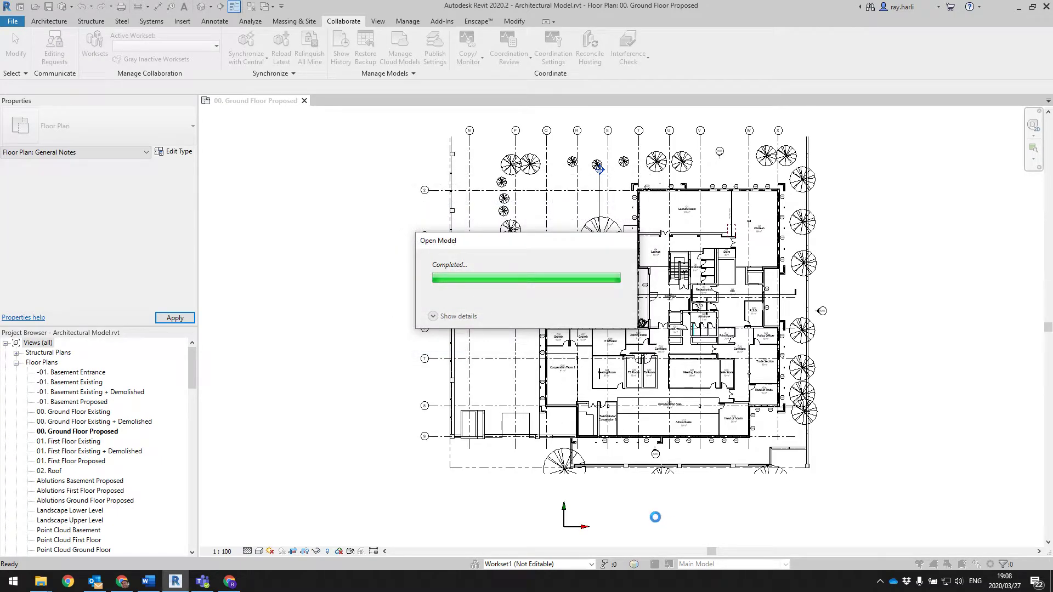
scroll(575, 427, "up", 3)
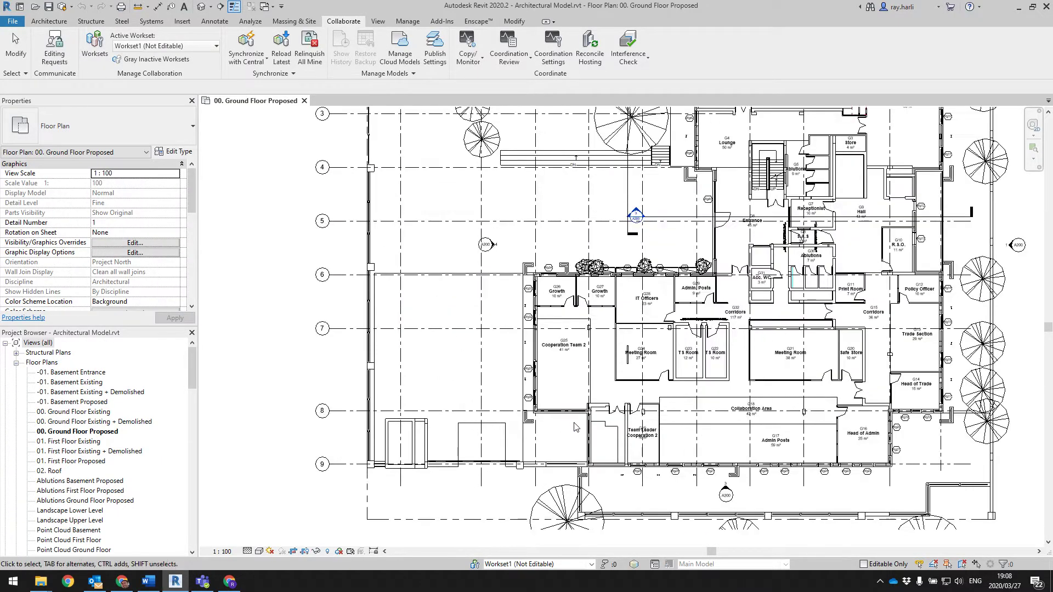
scroll(574, 426, "up", 3)
left_click(66, 22)
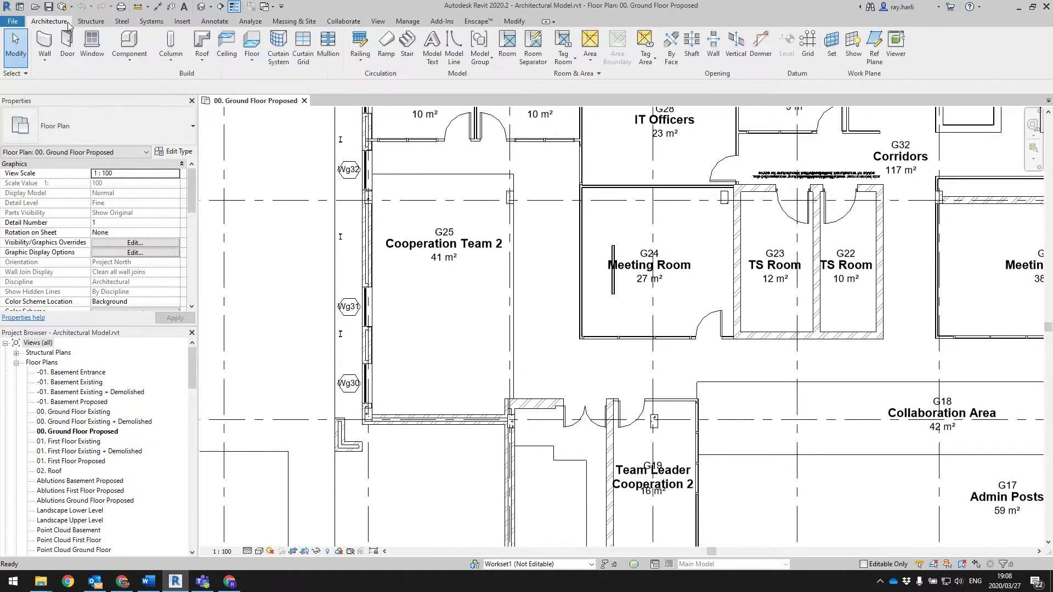
left_click(46, 54)
left_click(65, 78)
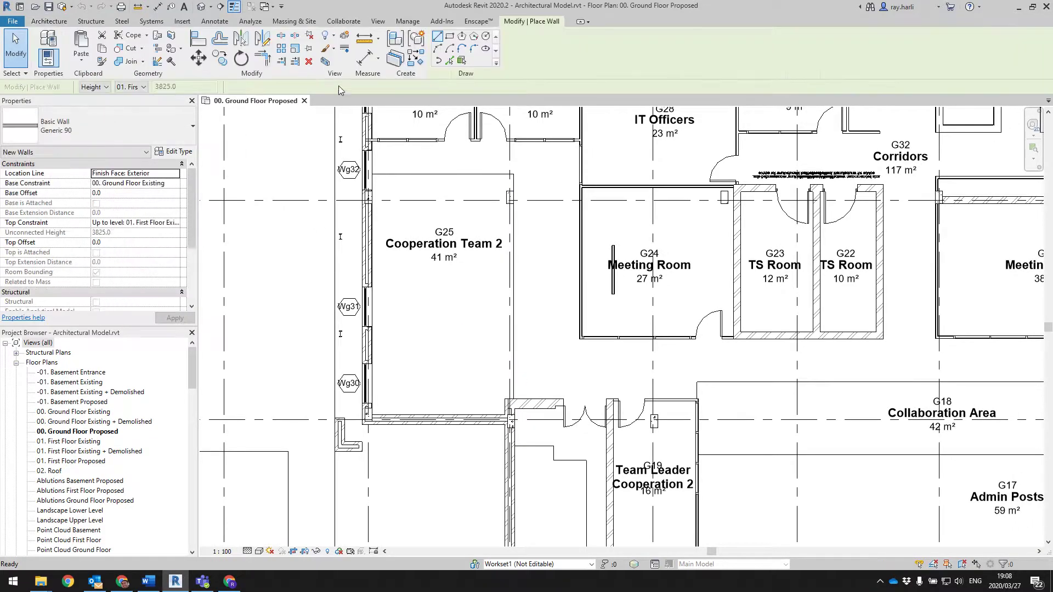
left_click(487, 37)
scroll(469, 341, "down", 3)
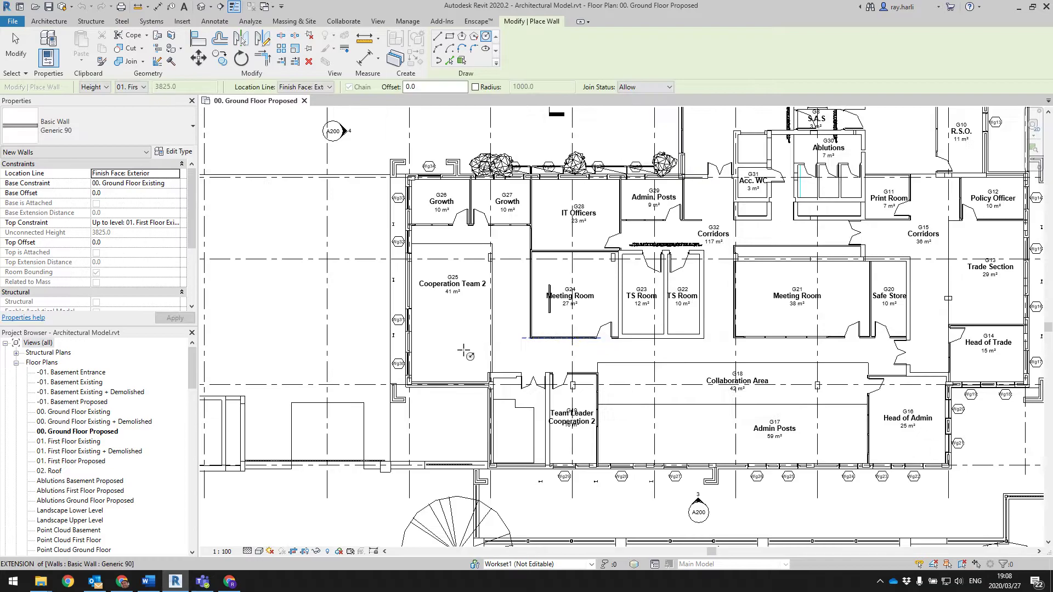
scroll(469, 342, "down", 2)
scroll(448, 353, "up", 1)
scroll(448, 352, "up", 4)
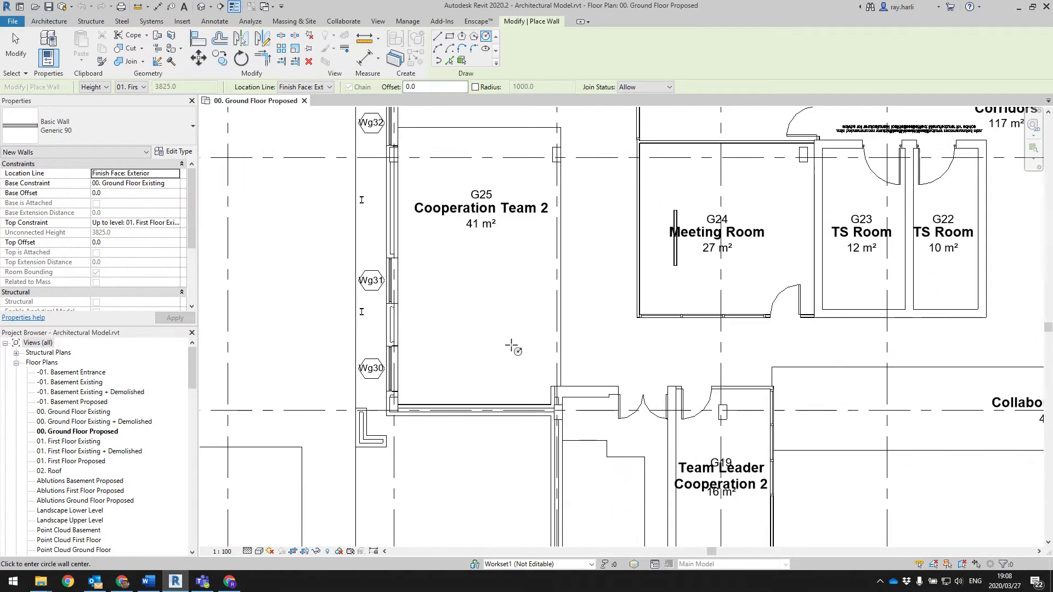
scroll(491, 341, "down", 3)
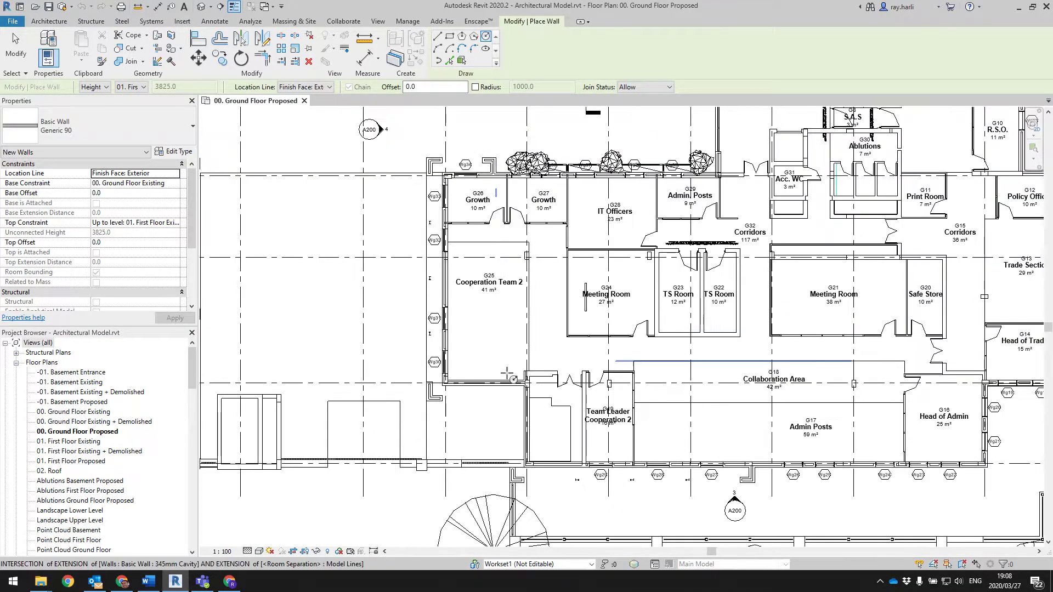
scroll(527, 342, "up", 2)
left_click(539, 346)
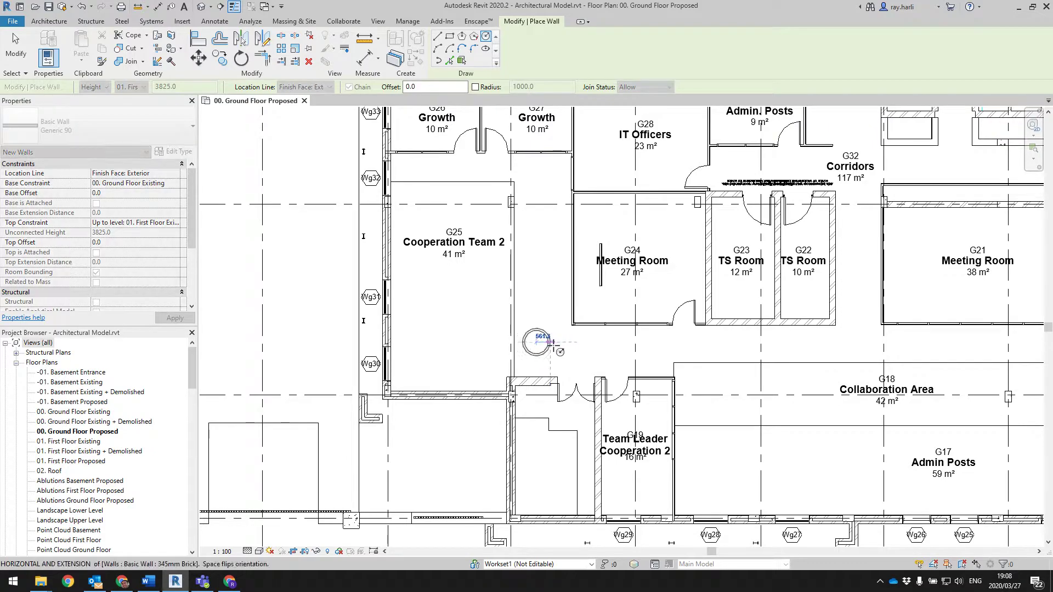
key("Escape")
key("Escape")
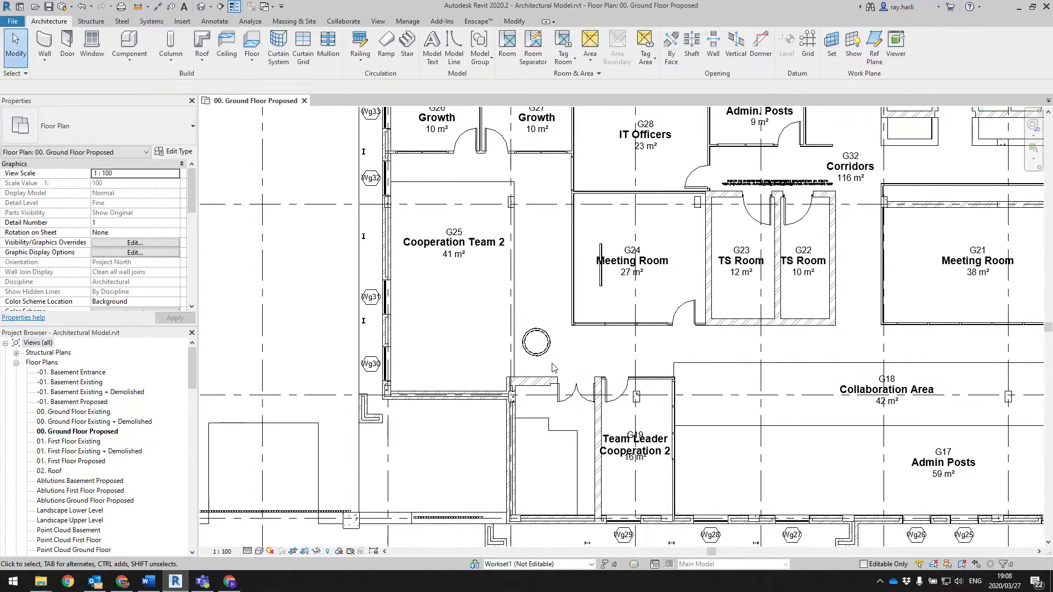
Step: Save the Architectural Model with its new circular wall and bring up the Collaborate commands
left_click(48, 7)
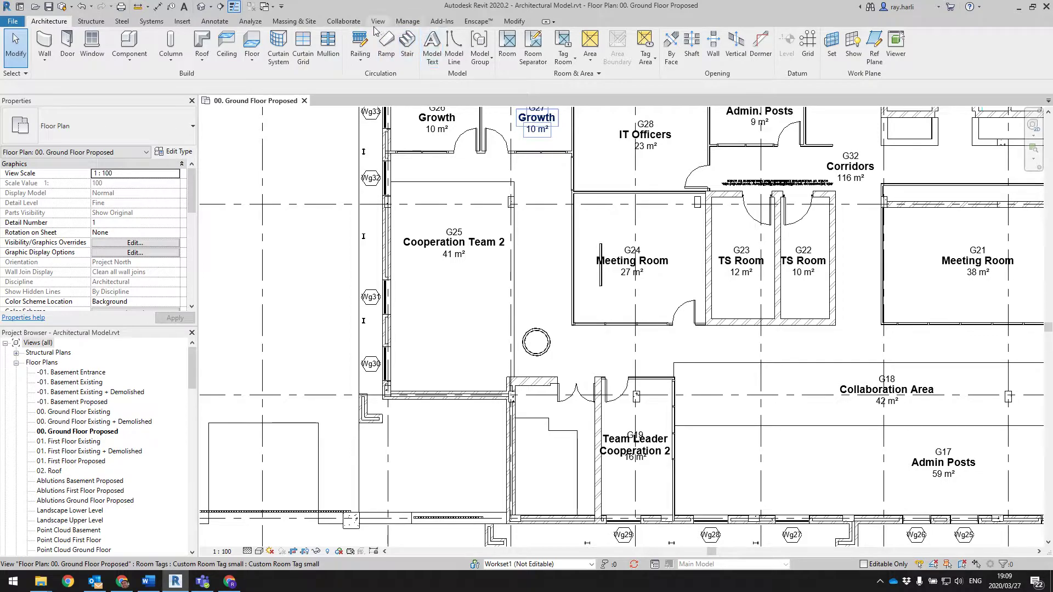
left_click(343, 21)
Step: Open EU Office Fit-out and Renovation in Manage Cloud Models and check BIM 360 Document Management
left_click(400, 54)
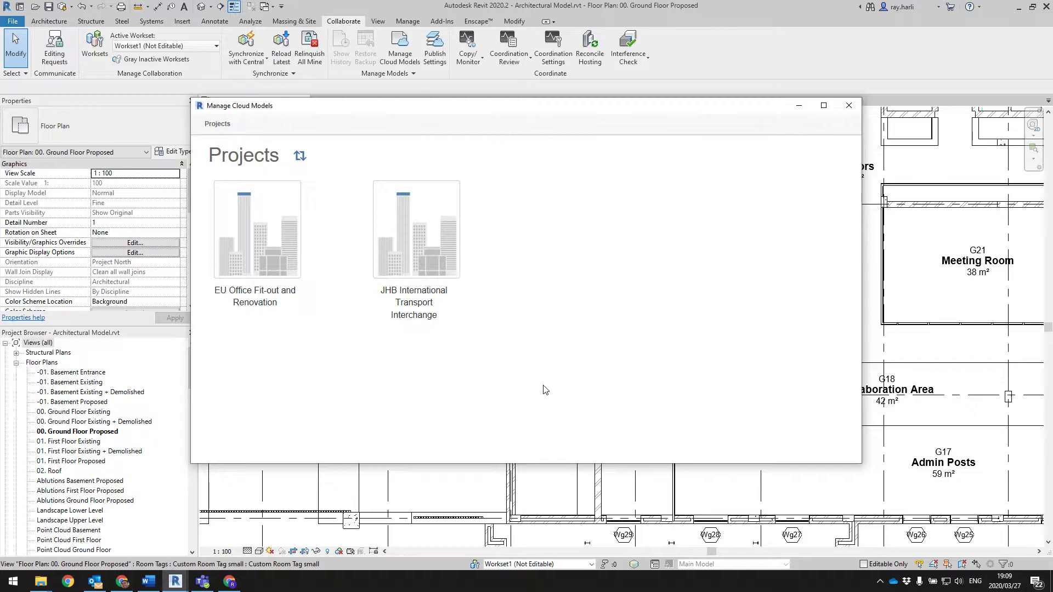
left_click(243, 294)
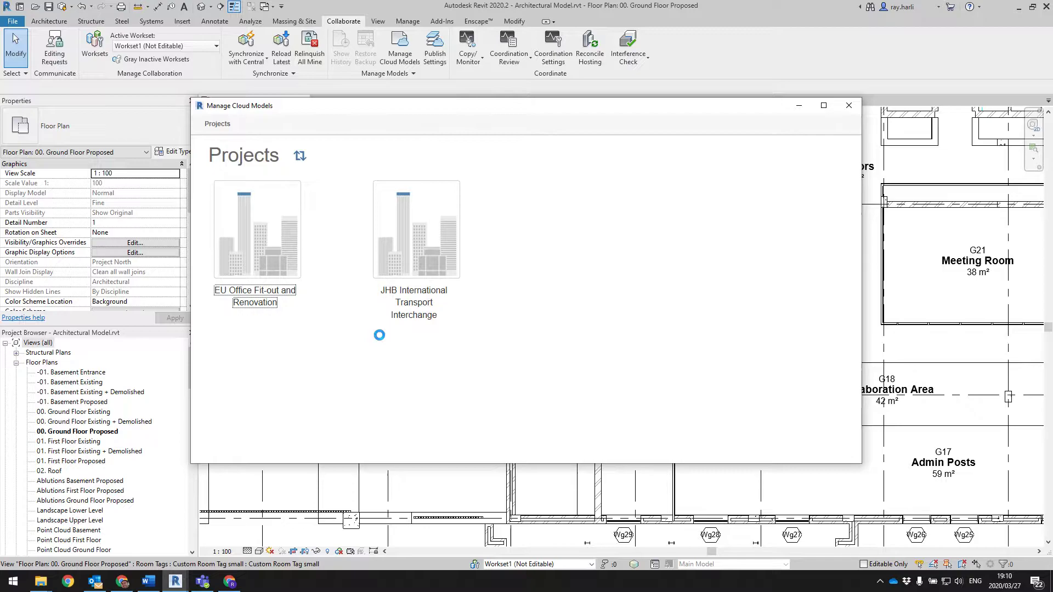
left_click(122, 581)
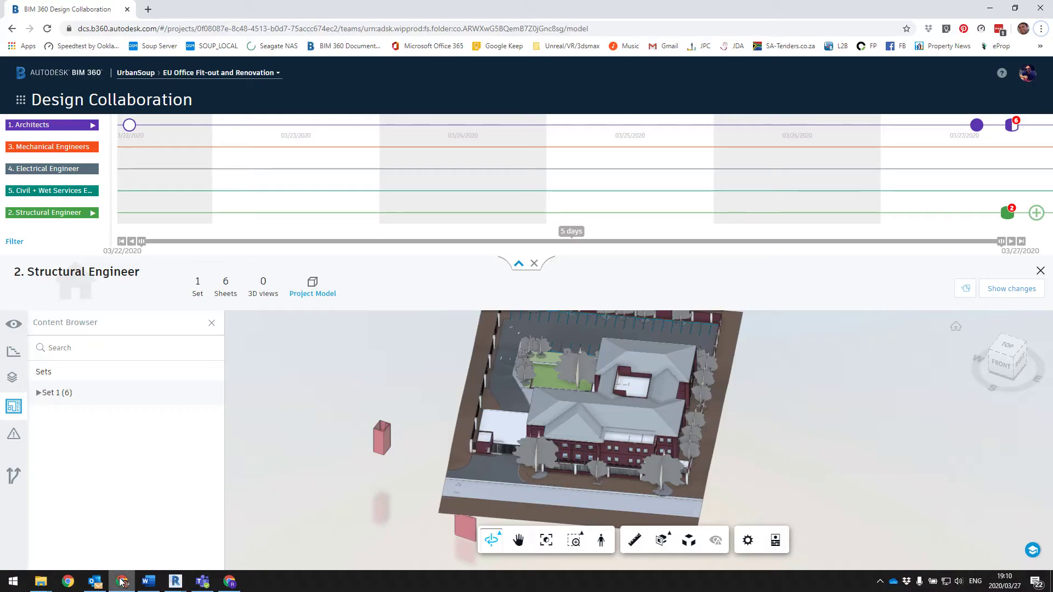
left_click(21, 100)
left_click(183, 161)
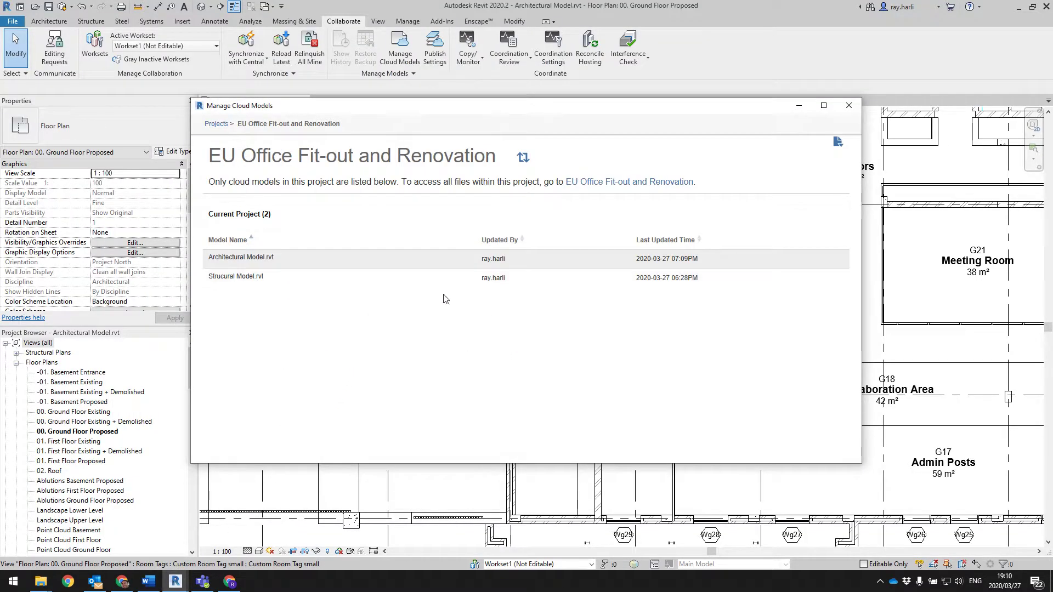
Step: Publish the latest Architectural Model.rvt to the EU Office Fit-out and Renovation project
left_click(470, 260)
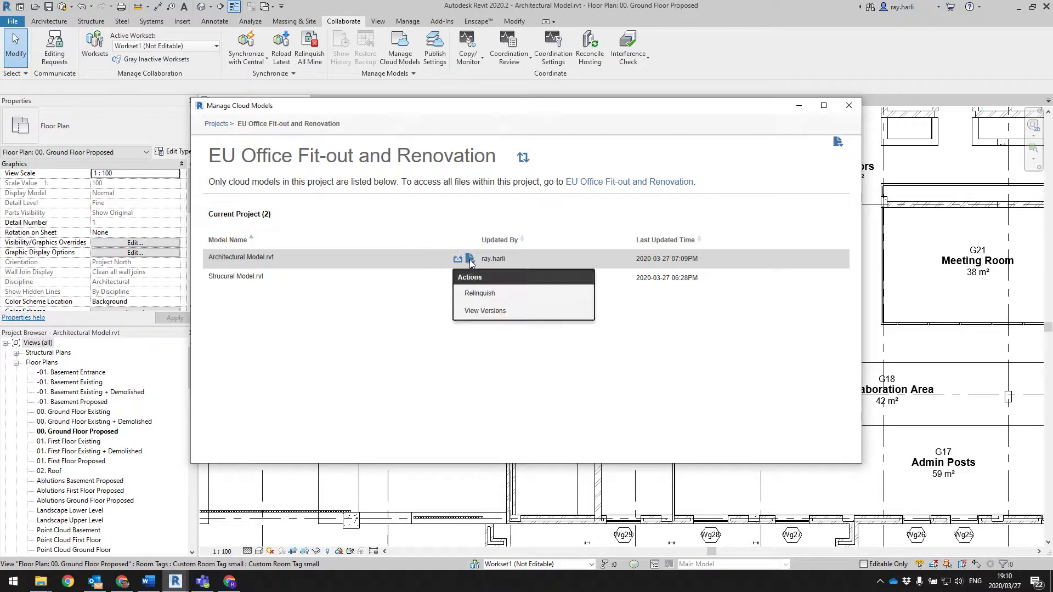
left_click(457, 259)
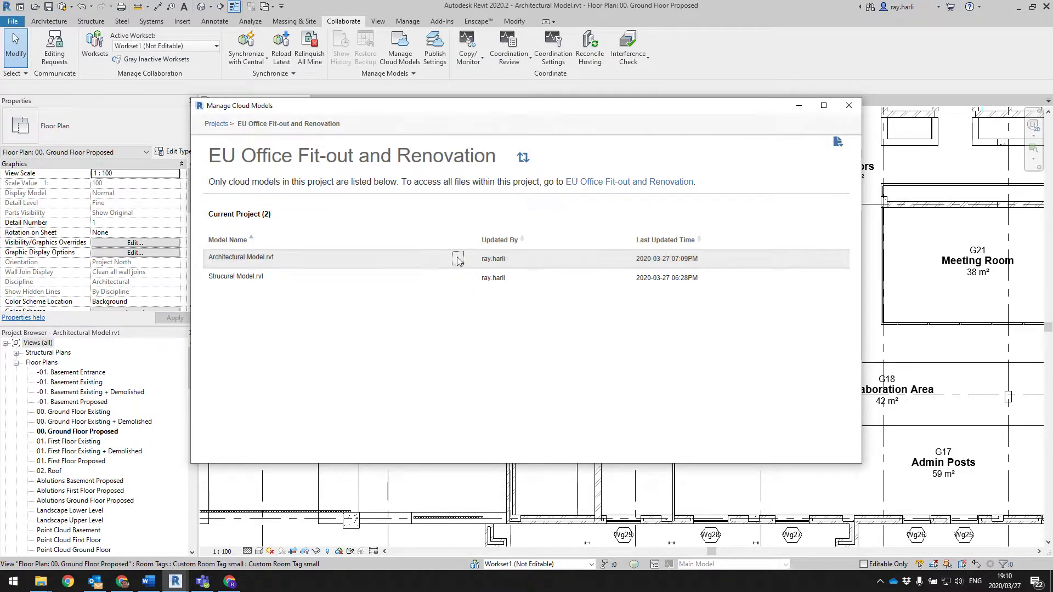
left_click(634, 273)
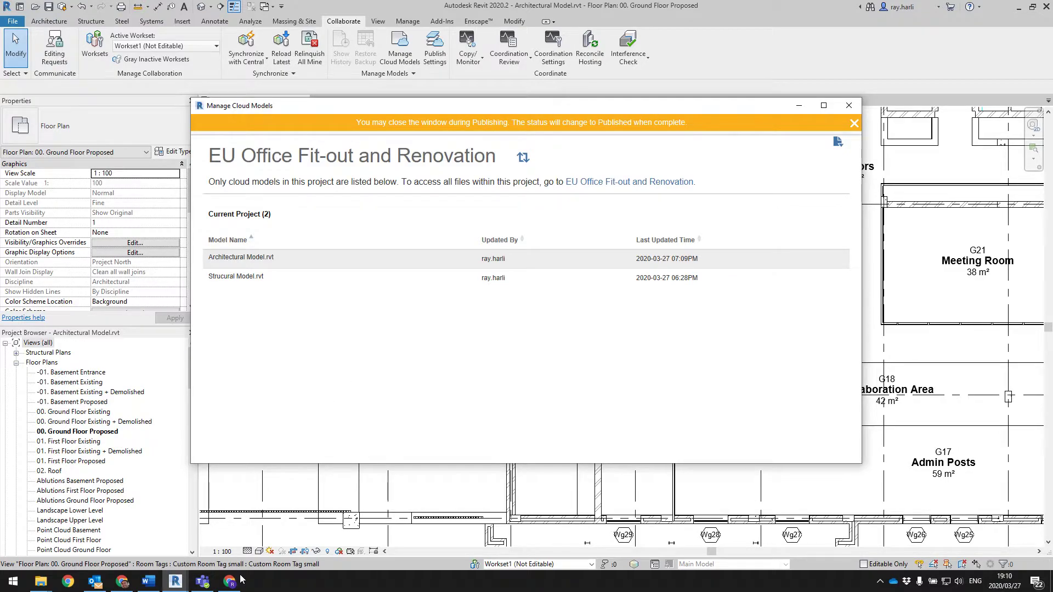
left_click(122, 583)
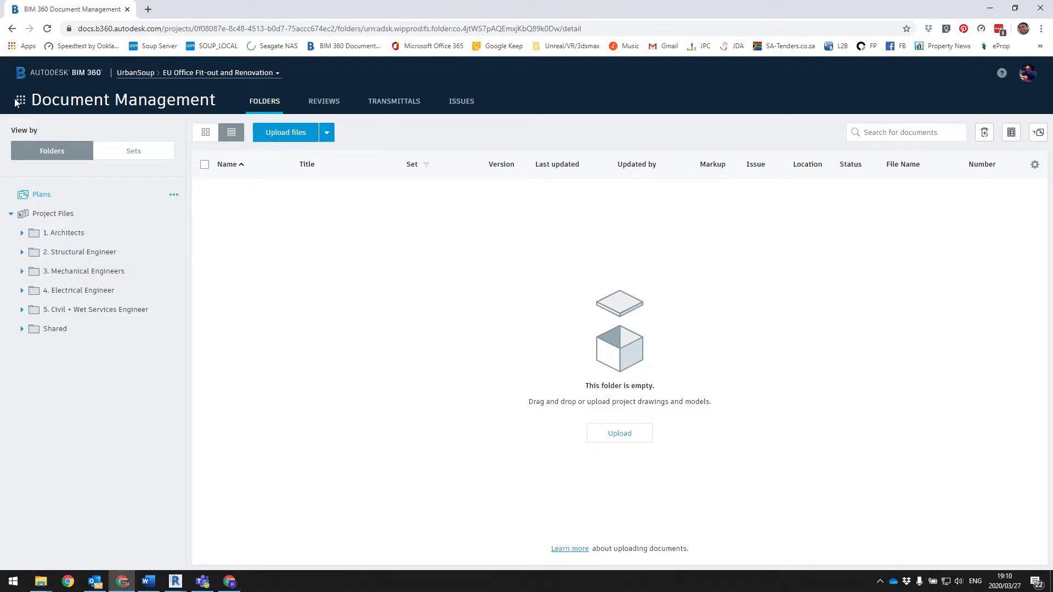
Step: Go to the EU Office Fit-out and Renovation Project Home from the BIM 360 module list
left_click(18, 101)
left_click(58, 152)
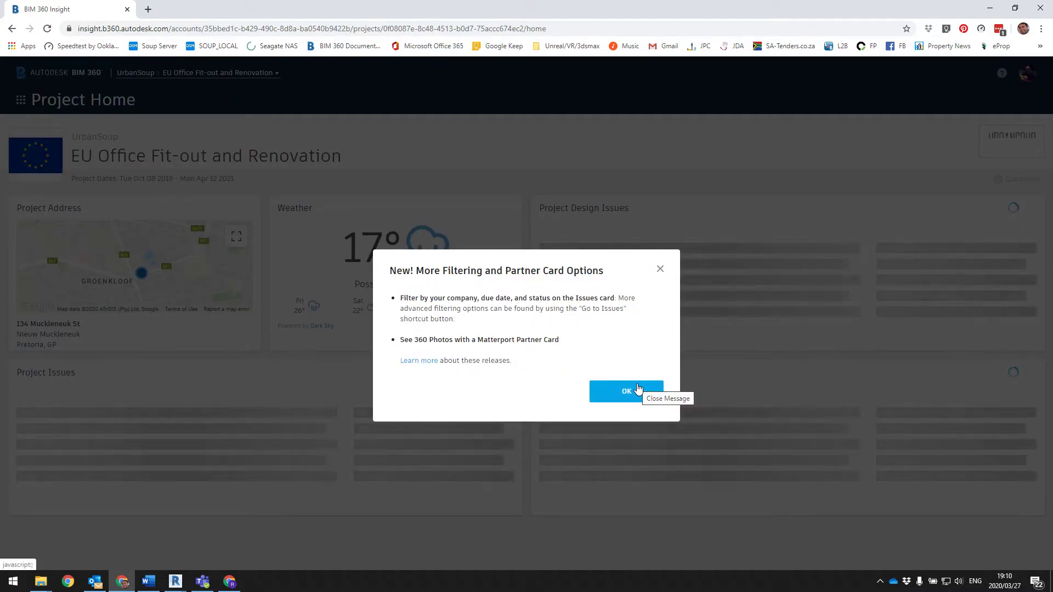
Step: Dismiss the new-features notice, revisit Document Management, and return to Revit's published confirmation
left_click(638, 390)
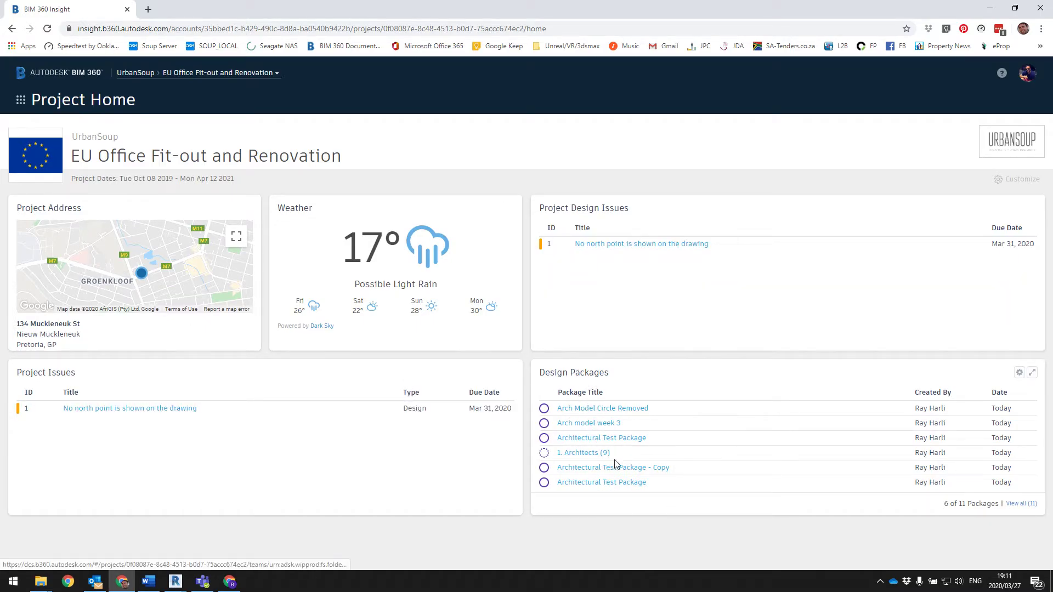
mouse_move(264, 436)
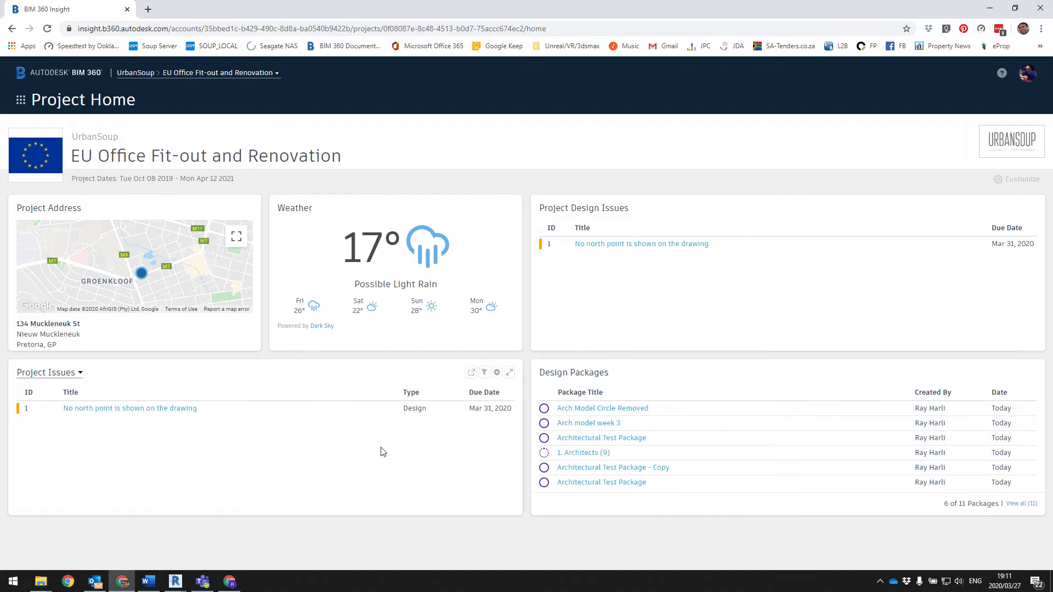
left_click(20, 99)
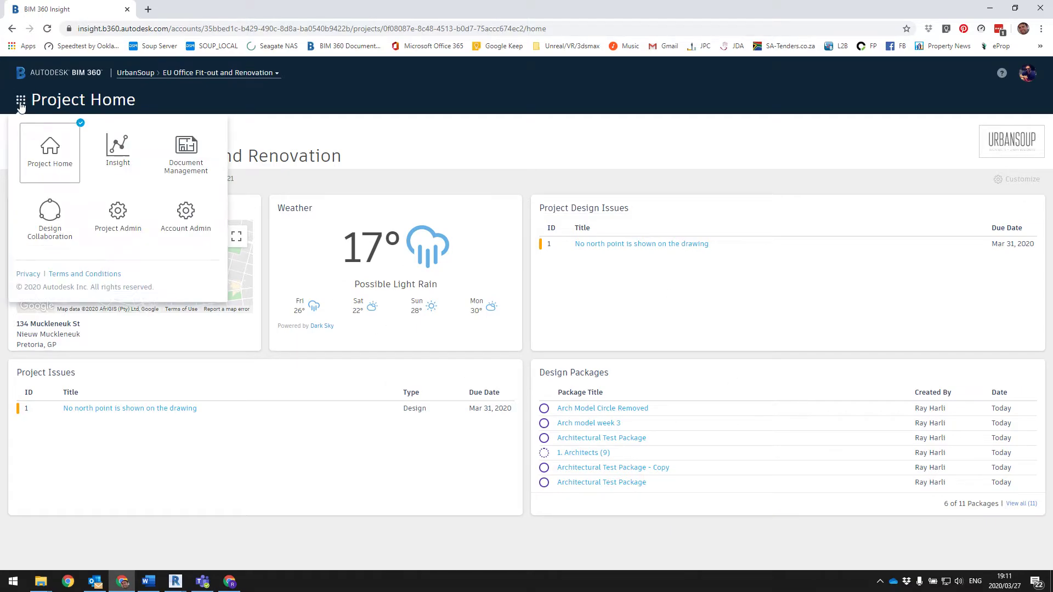
left_click(164, 156)
mouse_move(175, 582)
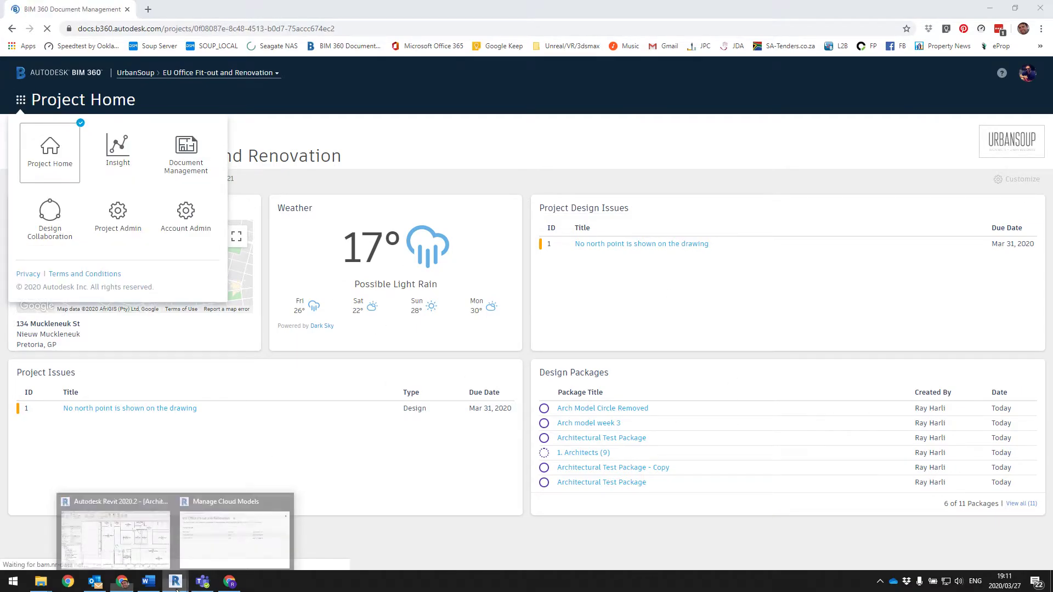
left_click(213, 559)
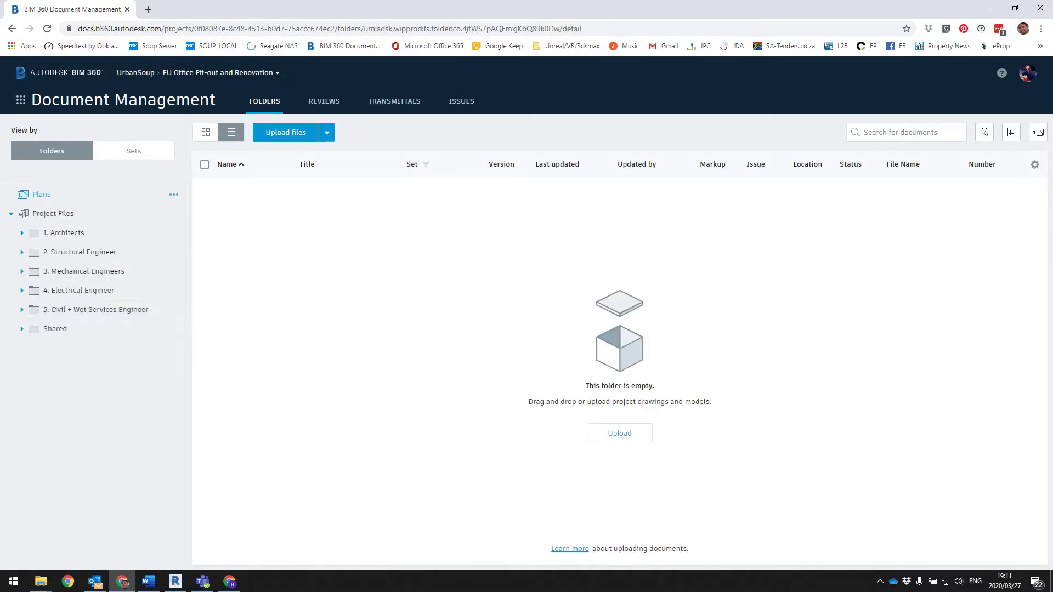
left_click(175, 582)
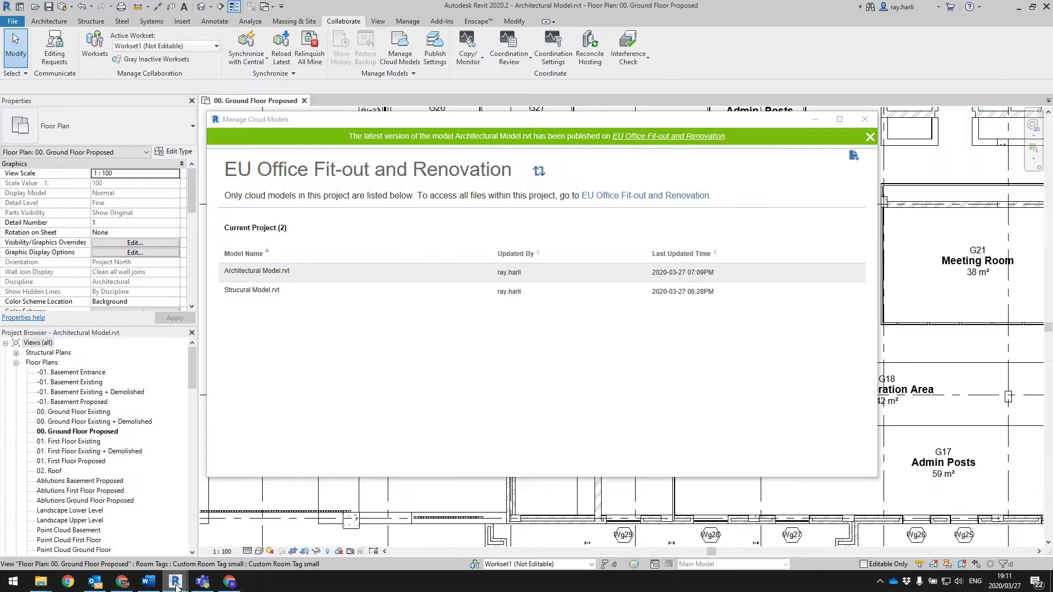
Step: Close Manage Cloud Models and go to the Structural Engineer space in Design Collaboration
left_click(865, 120)
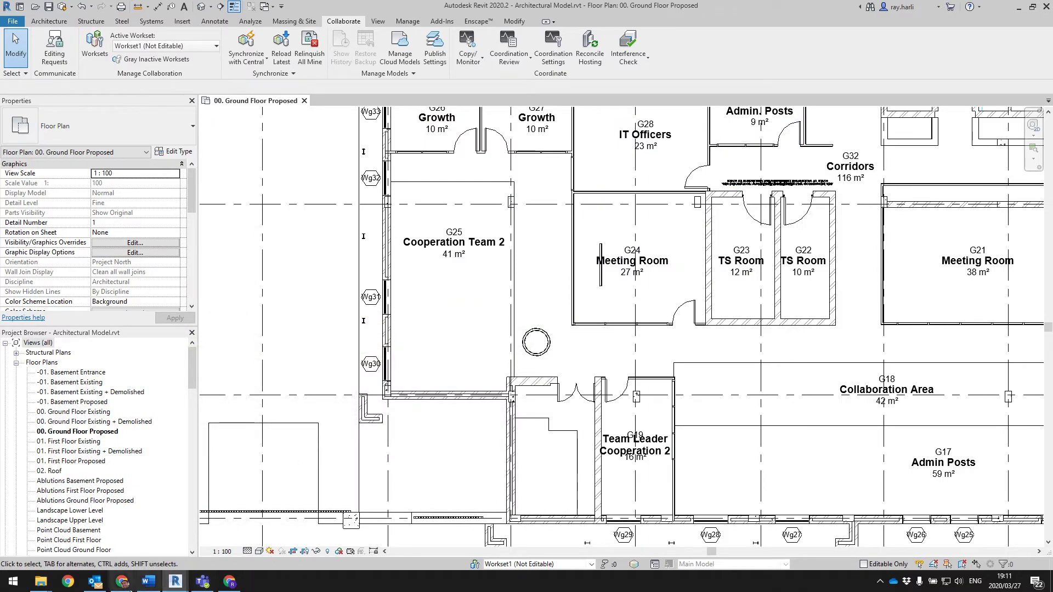
left_click(121, 582)
left_click(20, 101)
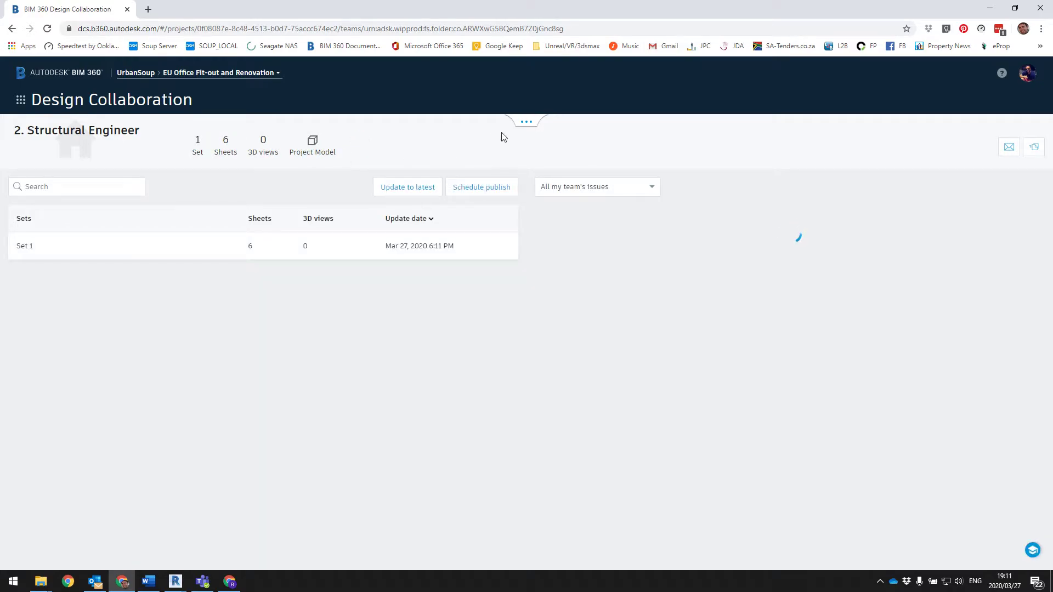
Step: Switch the timeline to 1. Architects and confirm Update to latest finds no new sets
left_click(525, 121)
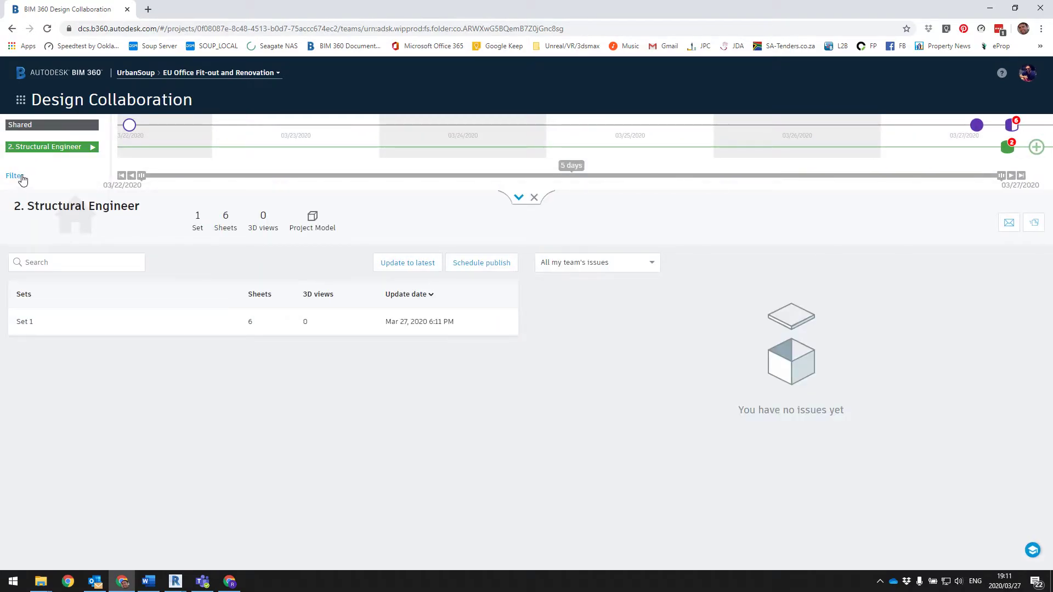
left_click(22, 179)
left_click(80, 178)
left_click(69, 122)
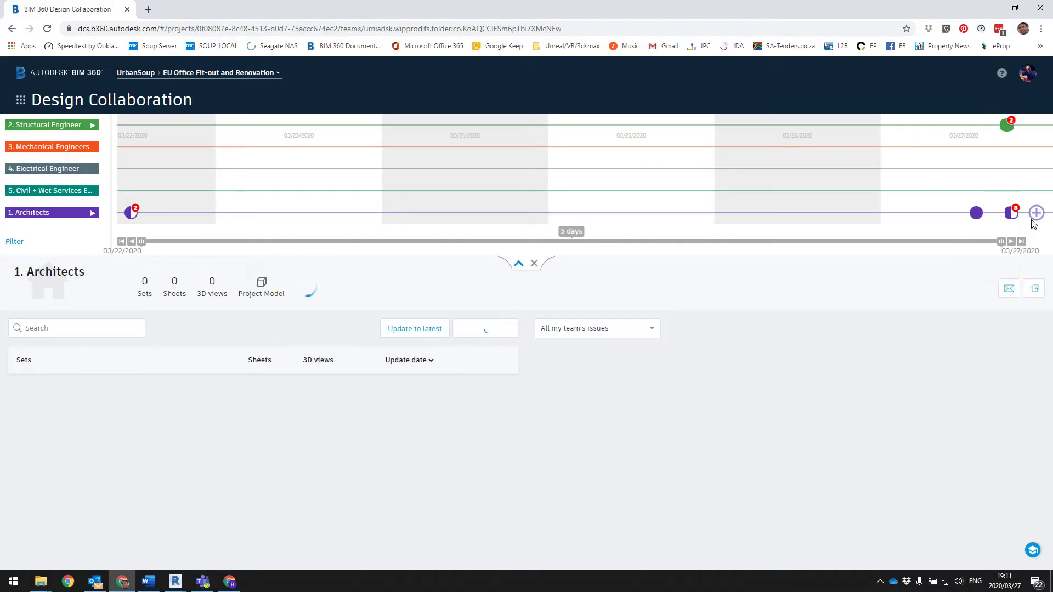
left_click(1014, 214)
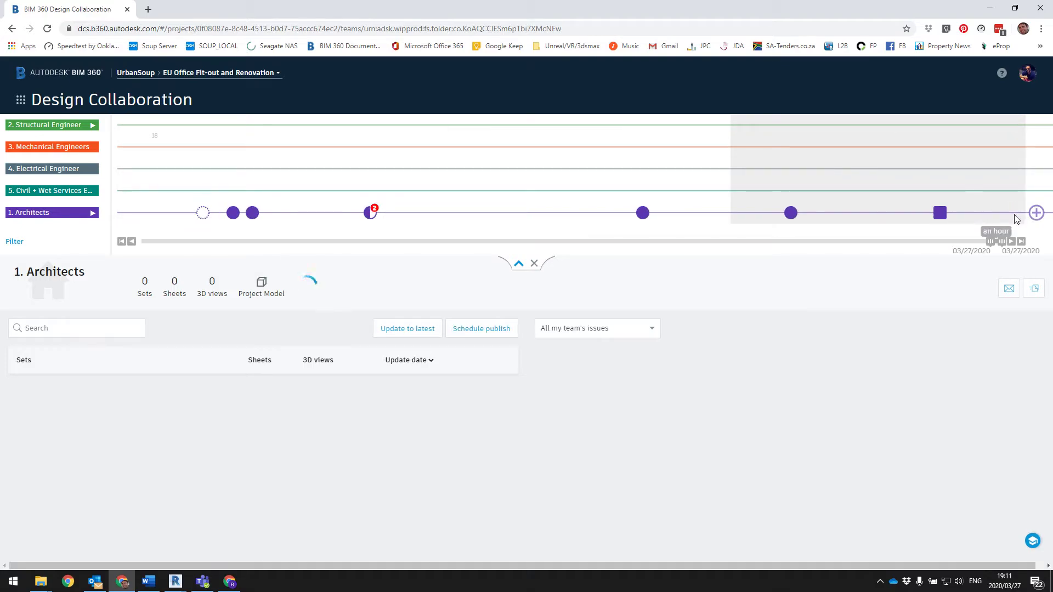
left_click(426, 332)
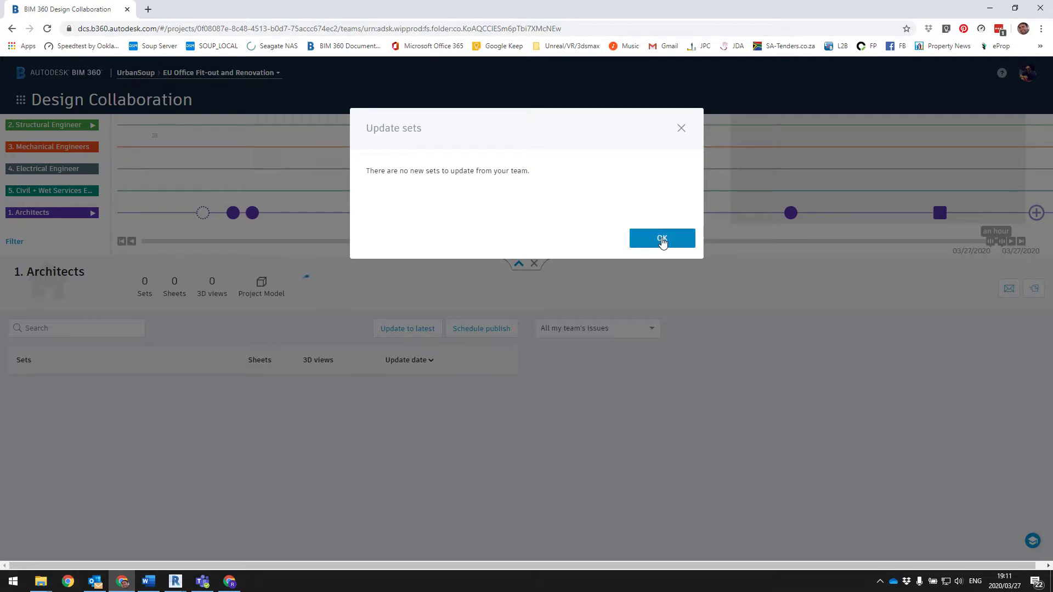
left_click(662, 238)
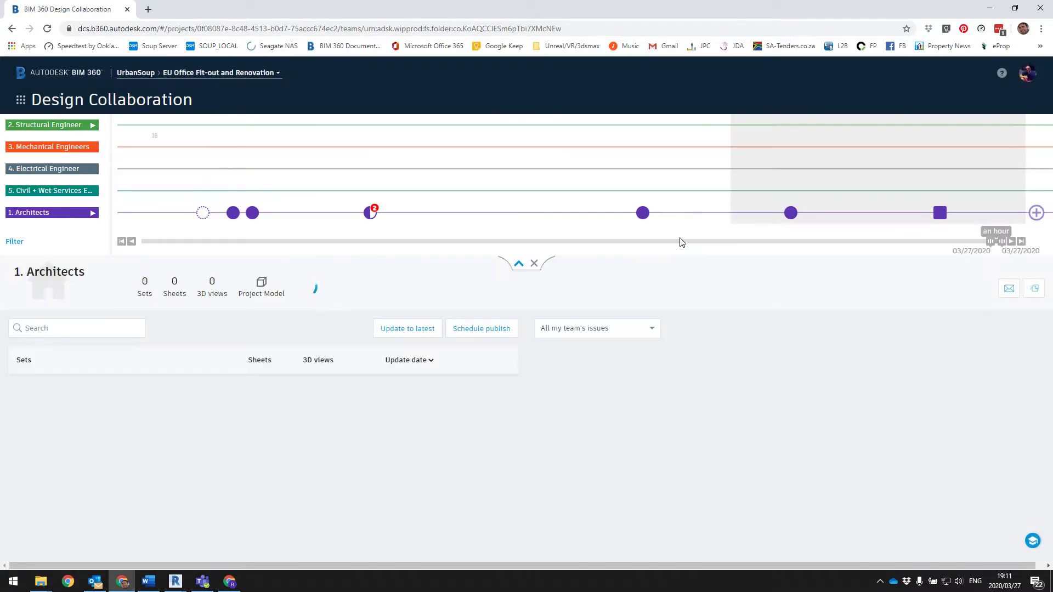
Step: Save a new '1. Architects (13)' package containing Architectural Model.rvt
left_click(1036, 214)
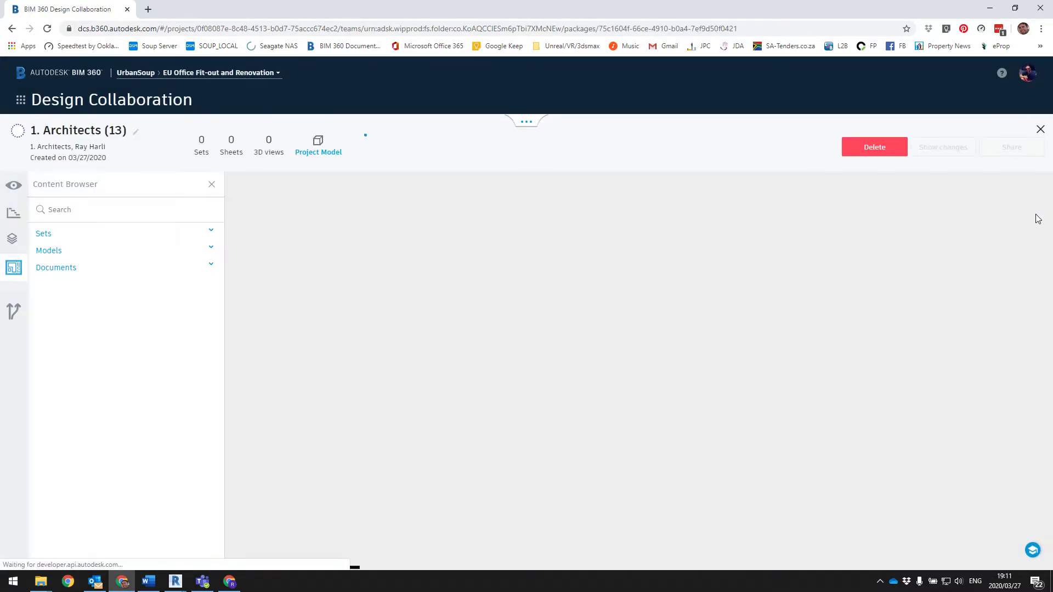
left_click(211, 248)
left_click(40, 265)
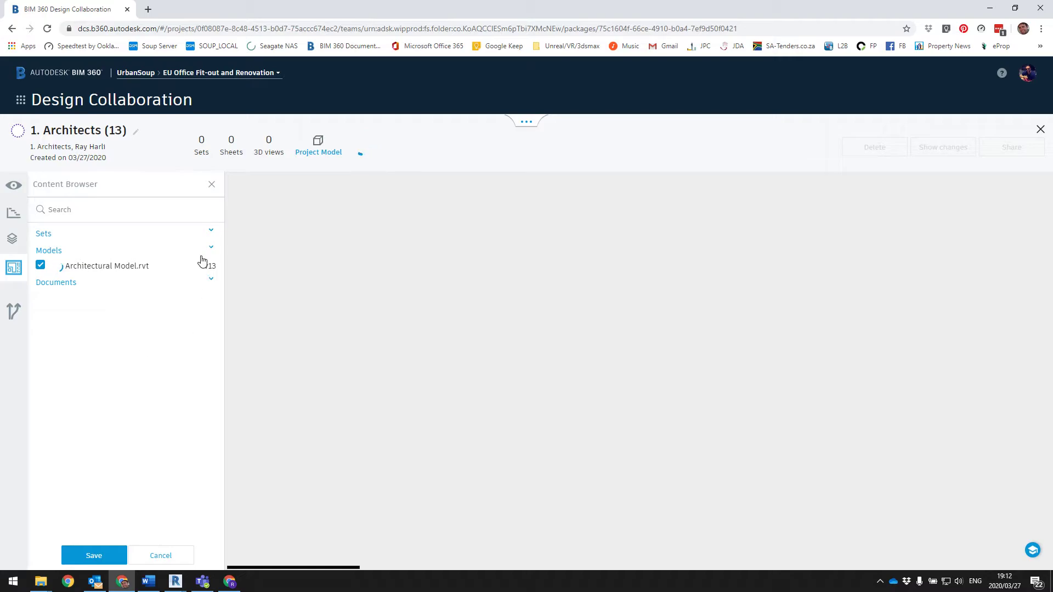
left_click(211, 238)
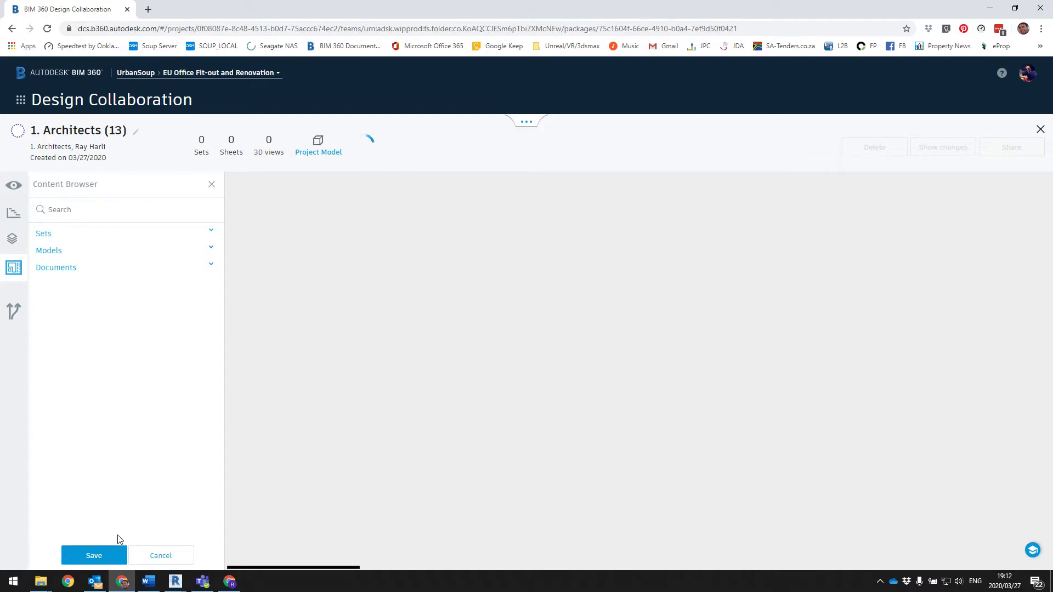
left_click(105, 556)
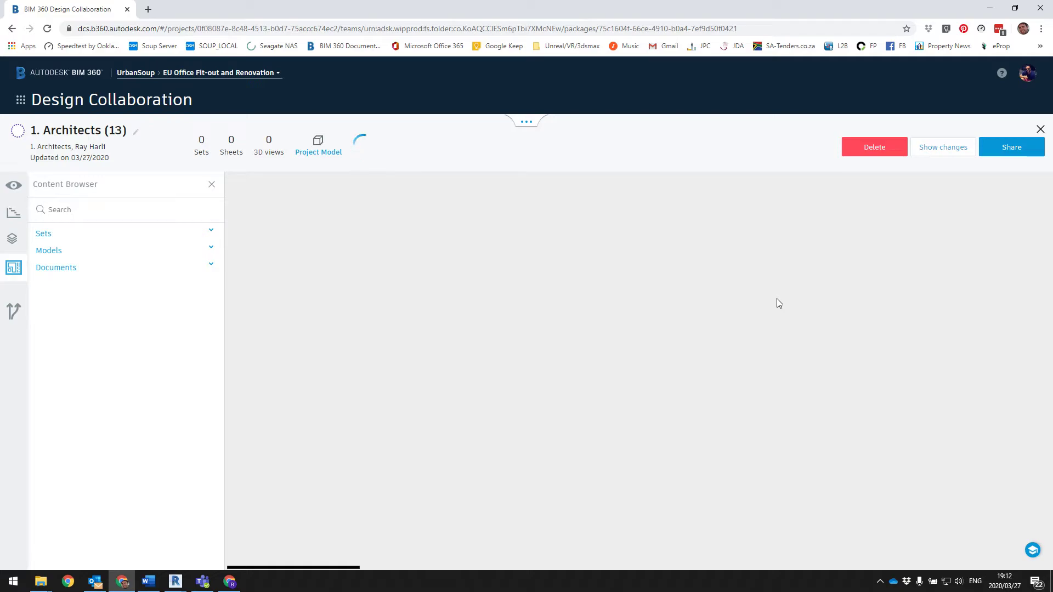
Step: Share the Architects package with all teams as 'Circle added to architectural model'
left_click(1011, 153)
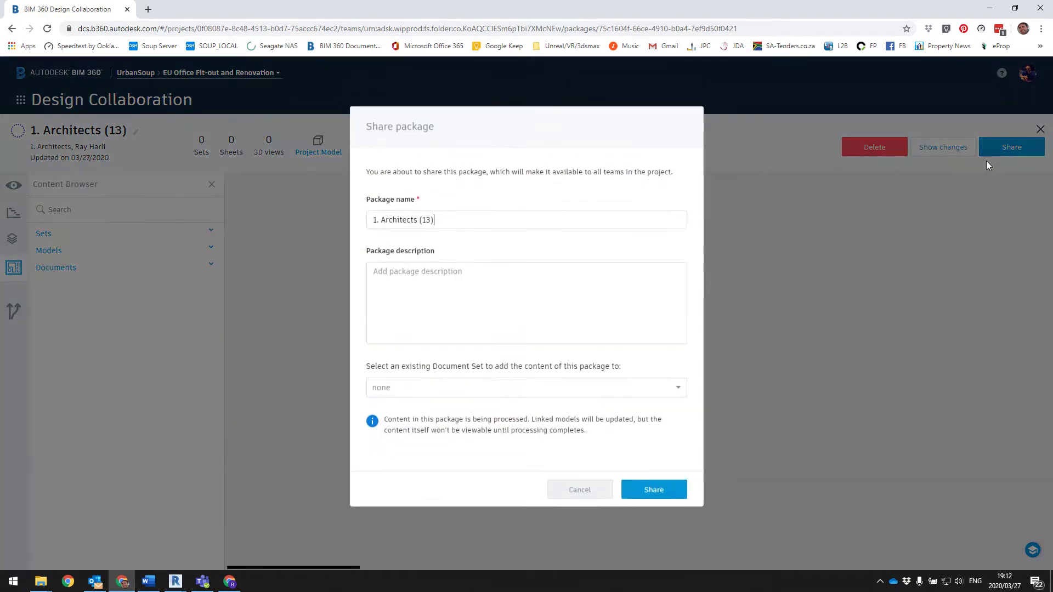
left_click_drag(434, 221, 281, 221)
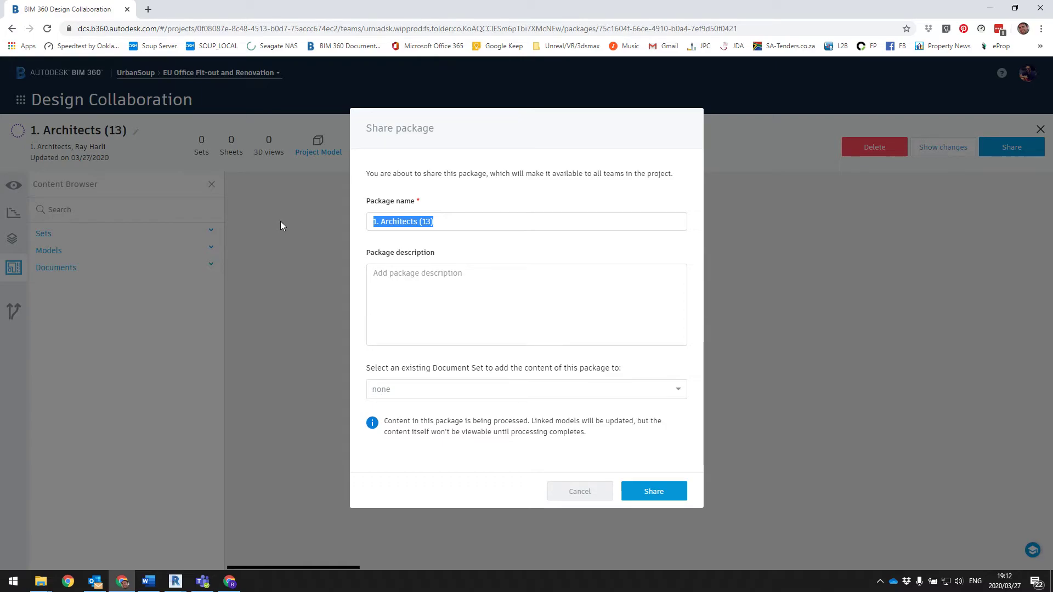
type("Circile")
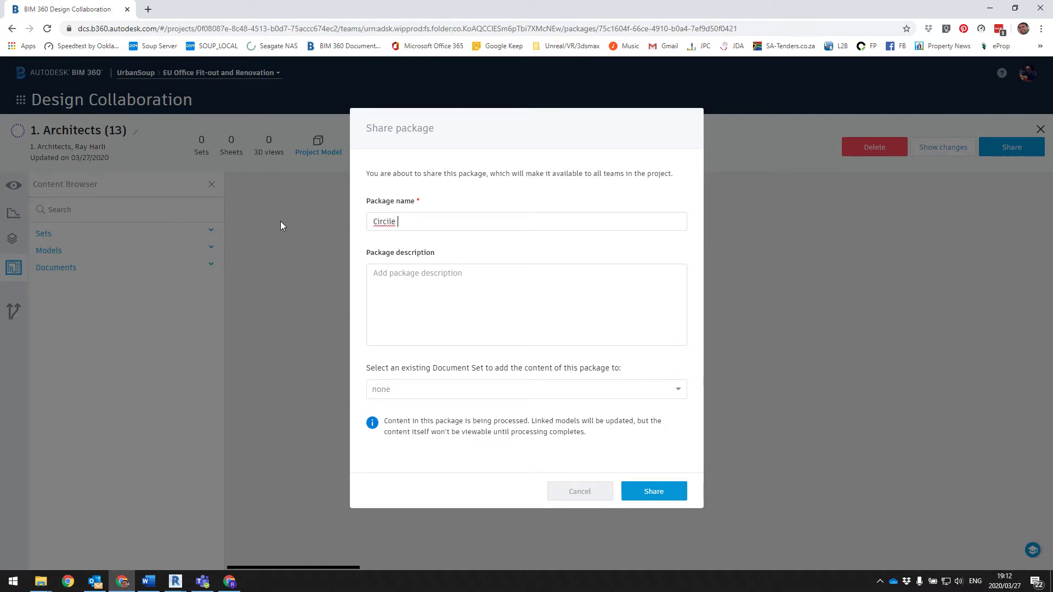
key("BackSpace")
key("BackSpace")
key("BackSpace")
type("le added to ")
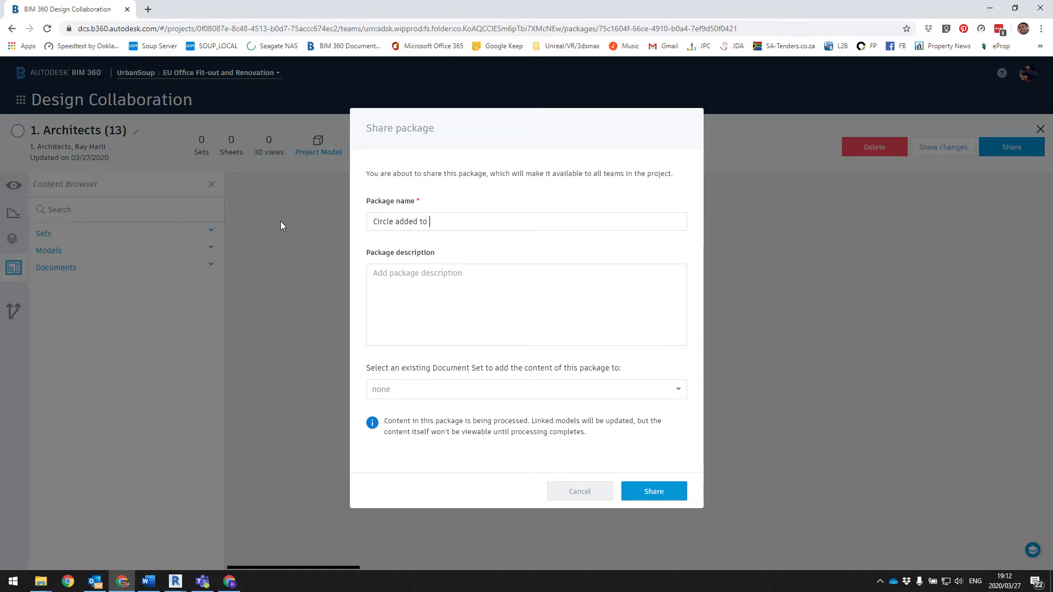
type("architectural model")
left_click(663, 493)
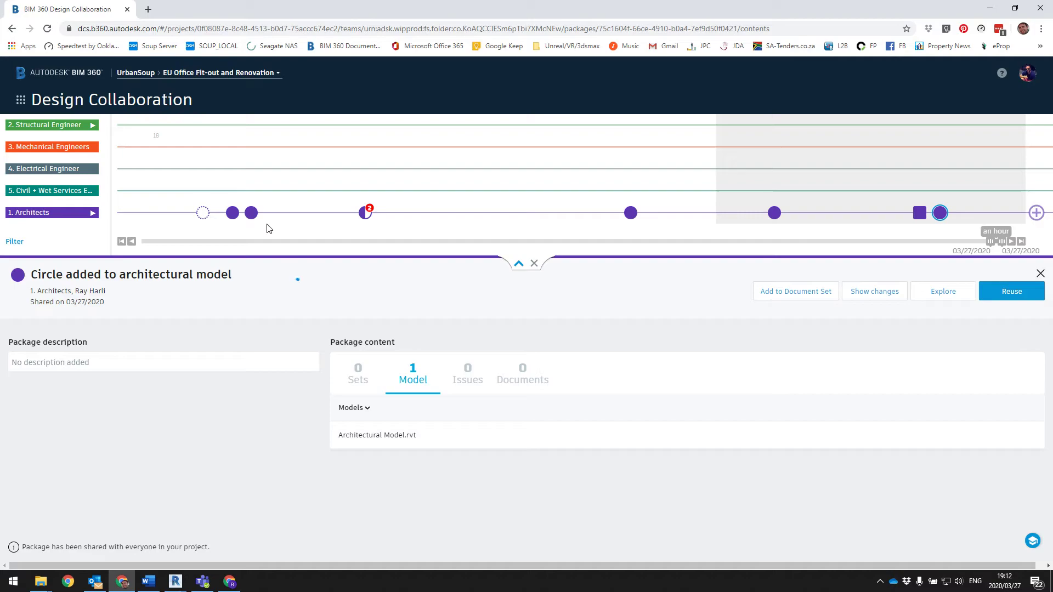
Step: Consume the 'Circle added to architectural model' package into the Structural Engineer space
left_click(58, 125)
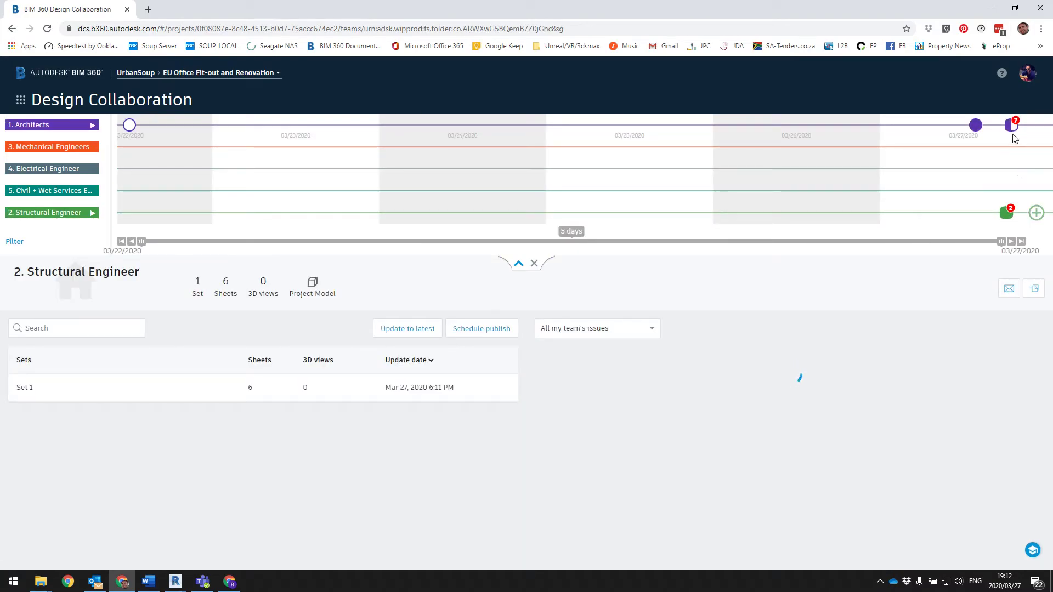
scroll(1015, 134, "up", 5)
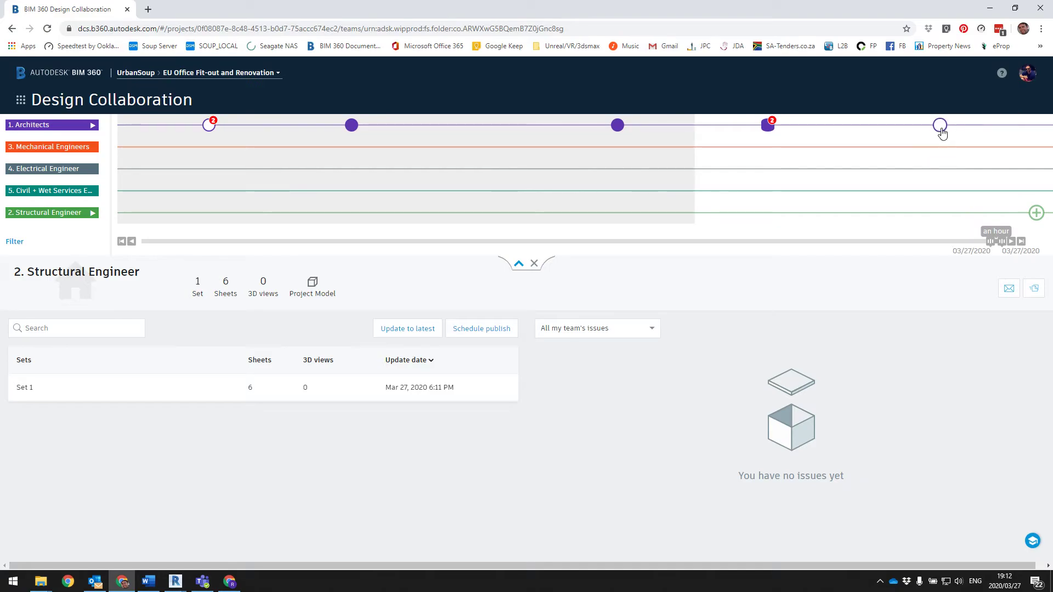
mouse_move(940, 126)
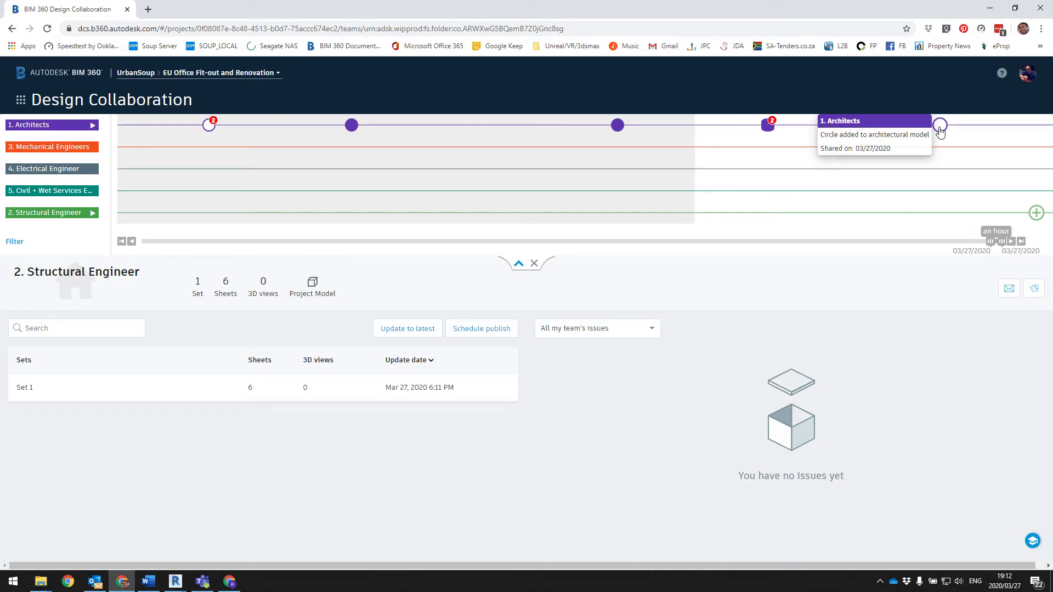
left_click(940, 128)
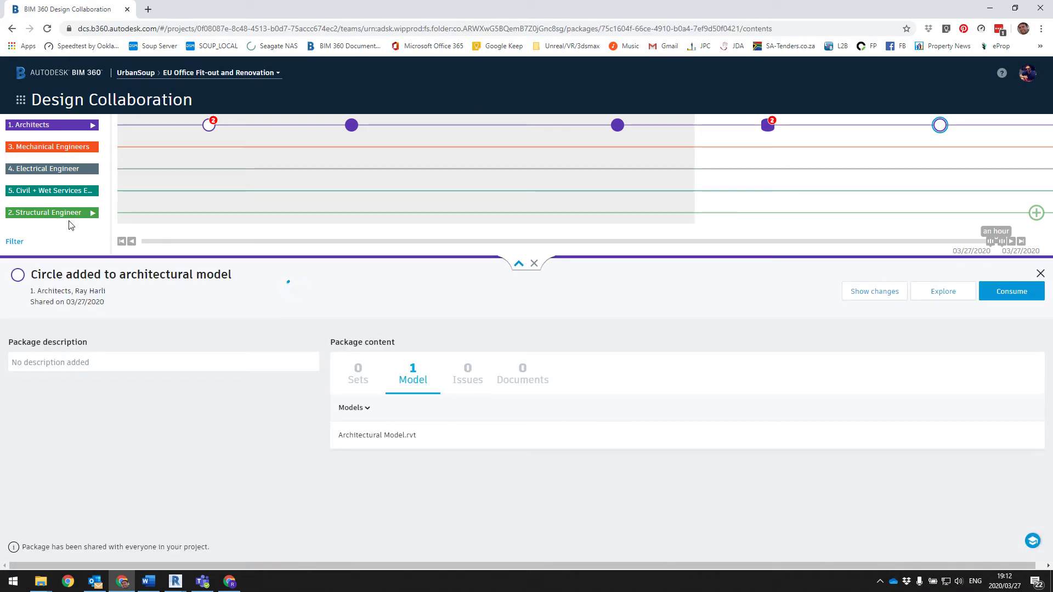
left_click(988, 291)
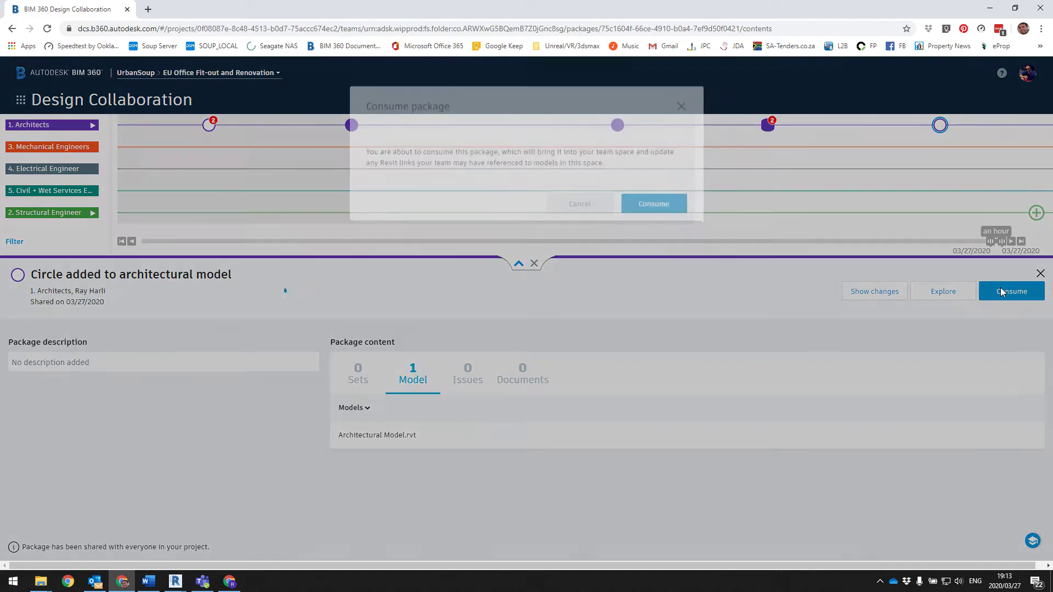
left_click(656, 228)
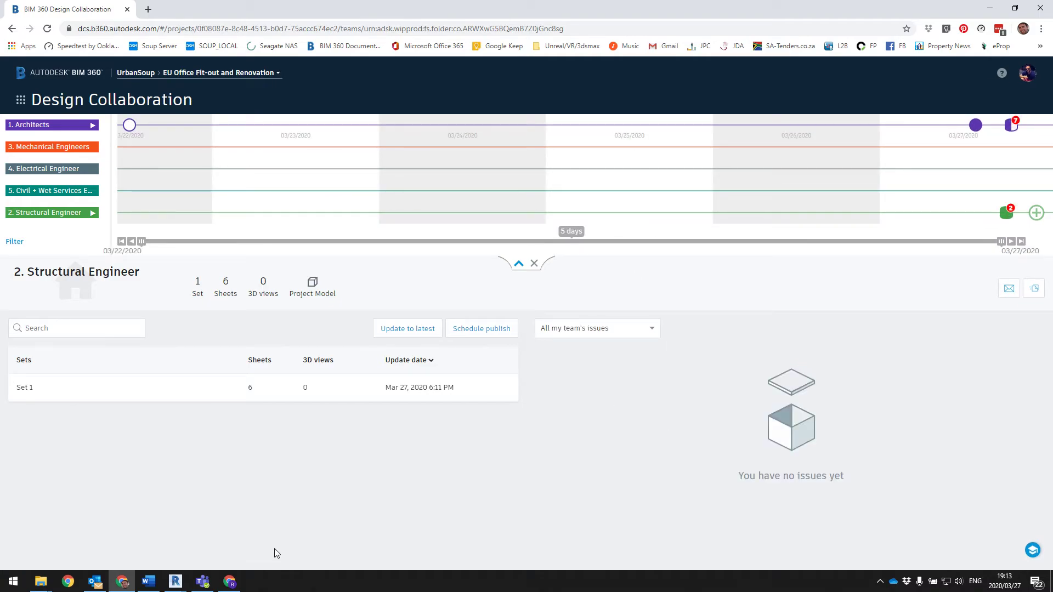
Step: In Revit, open Strucural Model from the 2. Structural Engineer project folder
mouse_move(175, 581)
left_click(156, 550)
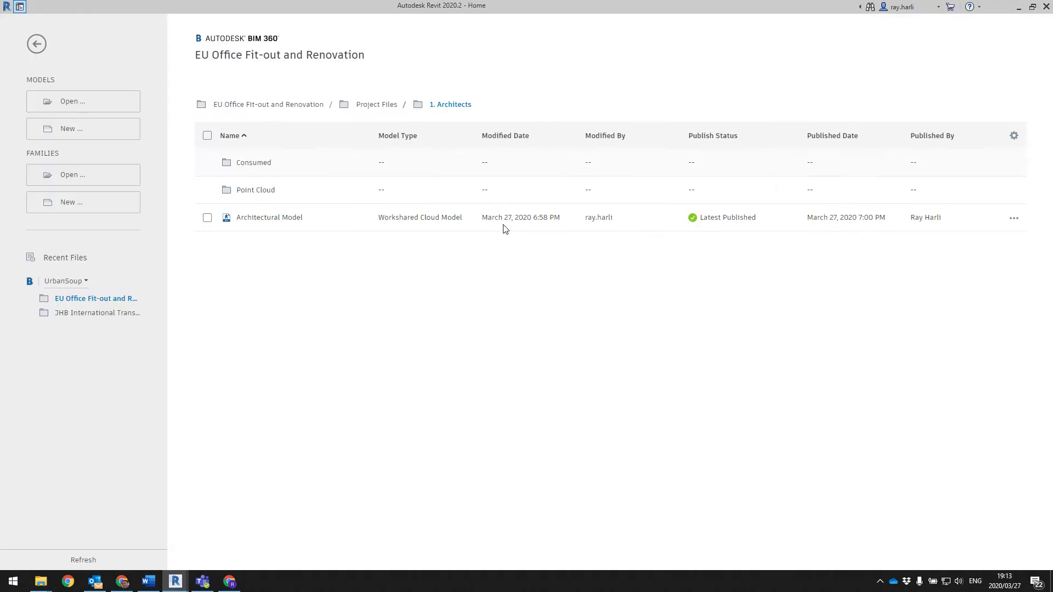
left_click(384, 107)
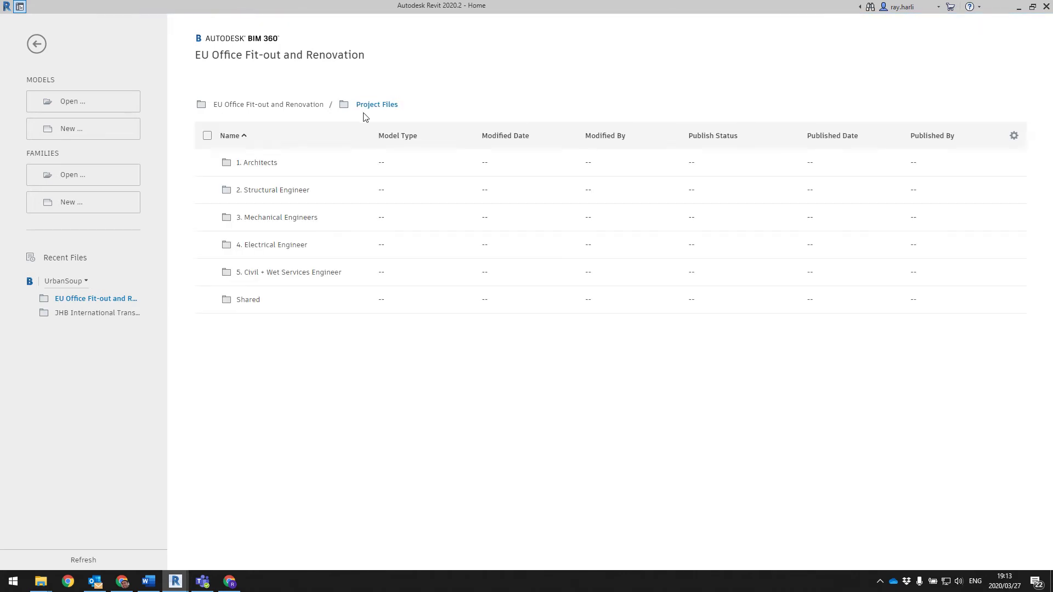
left_click(282, 194)
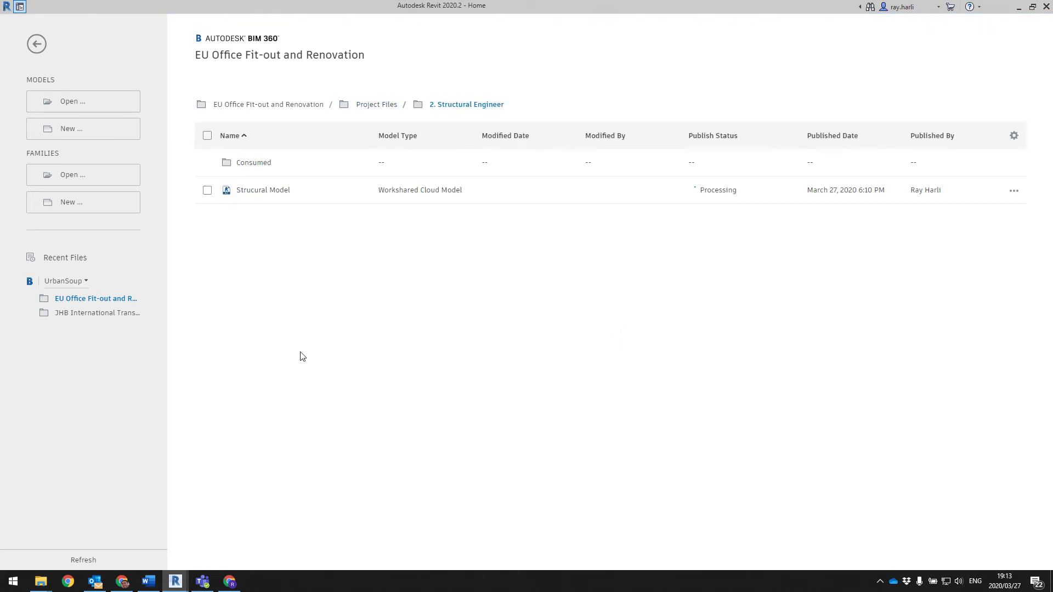
left_click(265, 190)
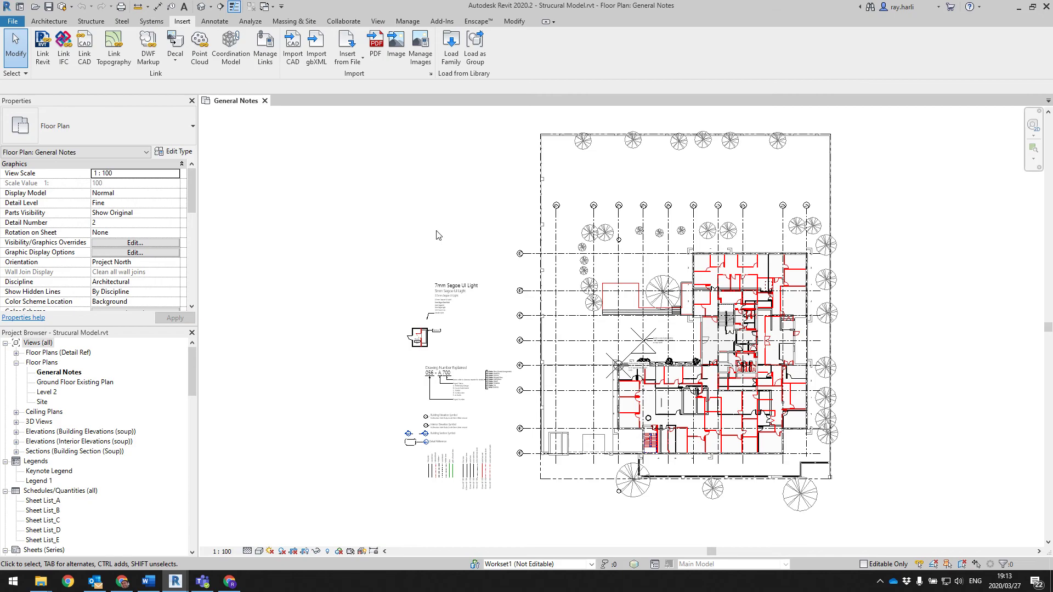
scroll(578, 416, "up", 2)
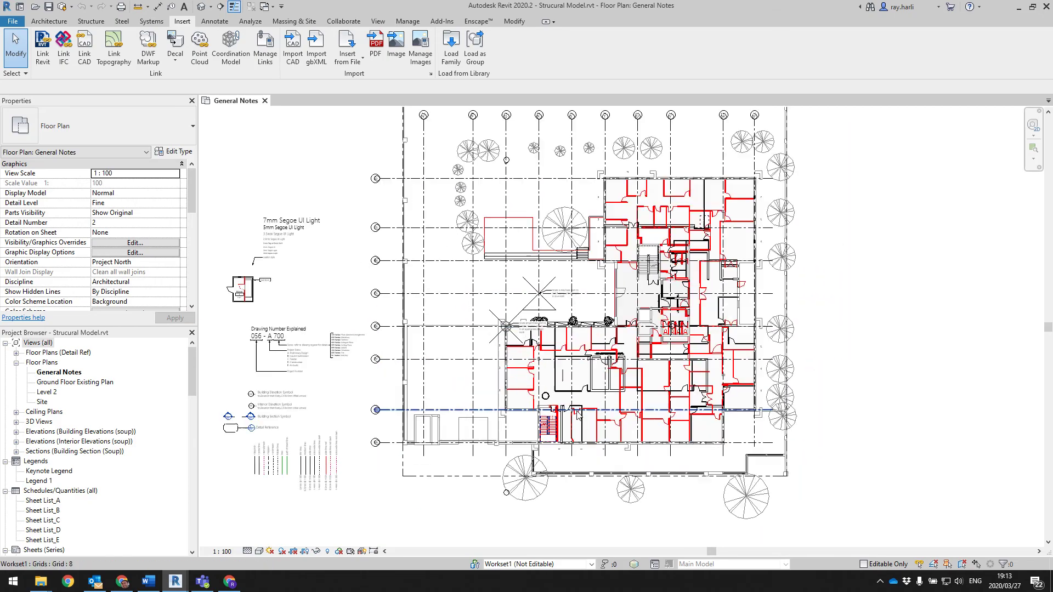
scroll(577, 415, "up", 3)
scroll(527, 387, "up", 2)
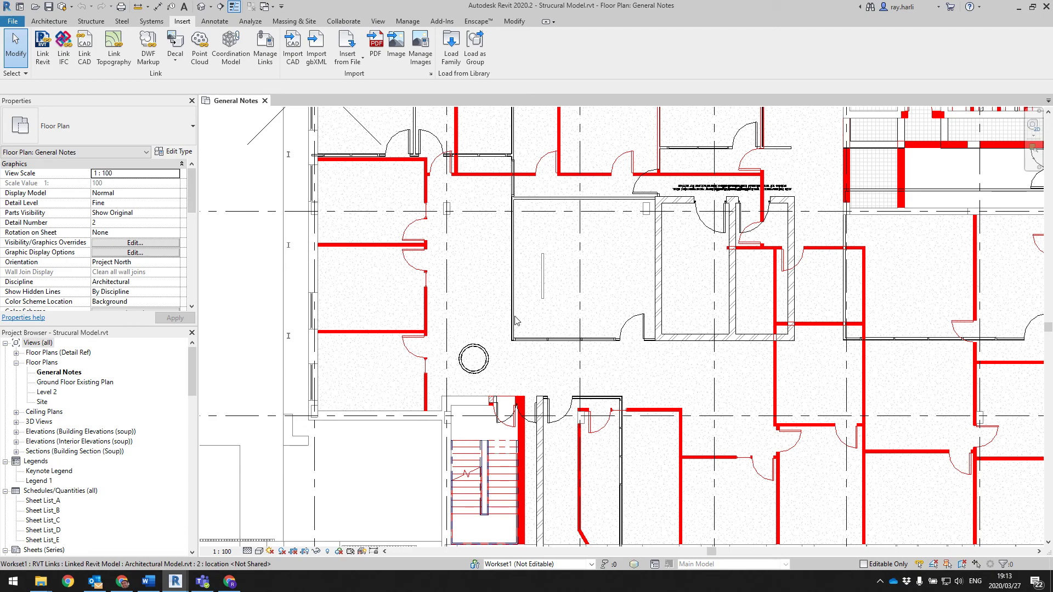
scroll(515, 321, "down", 1)
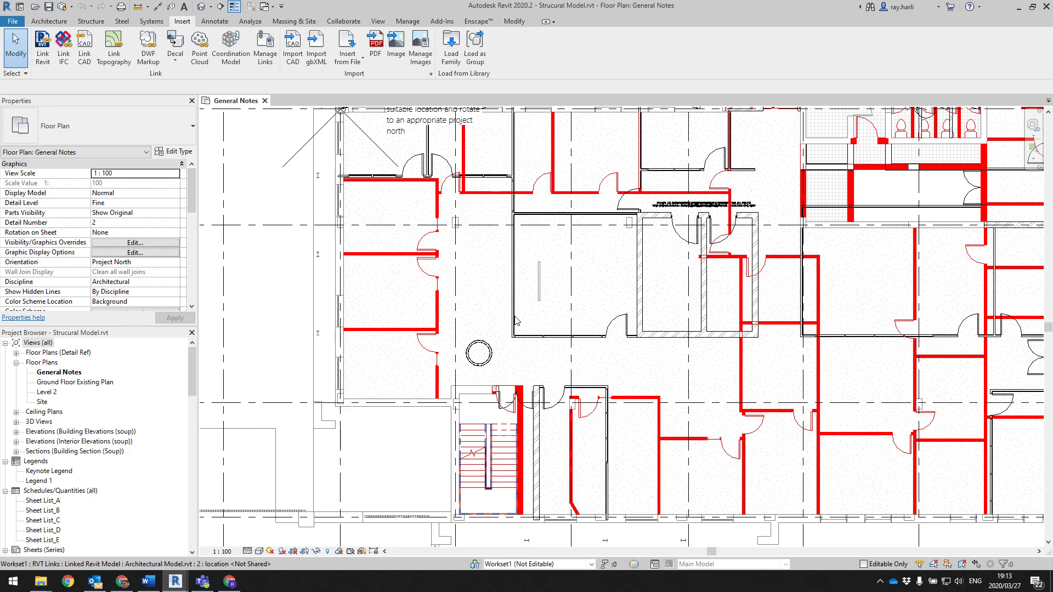
key("alt+z")
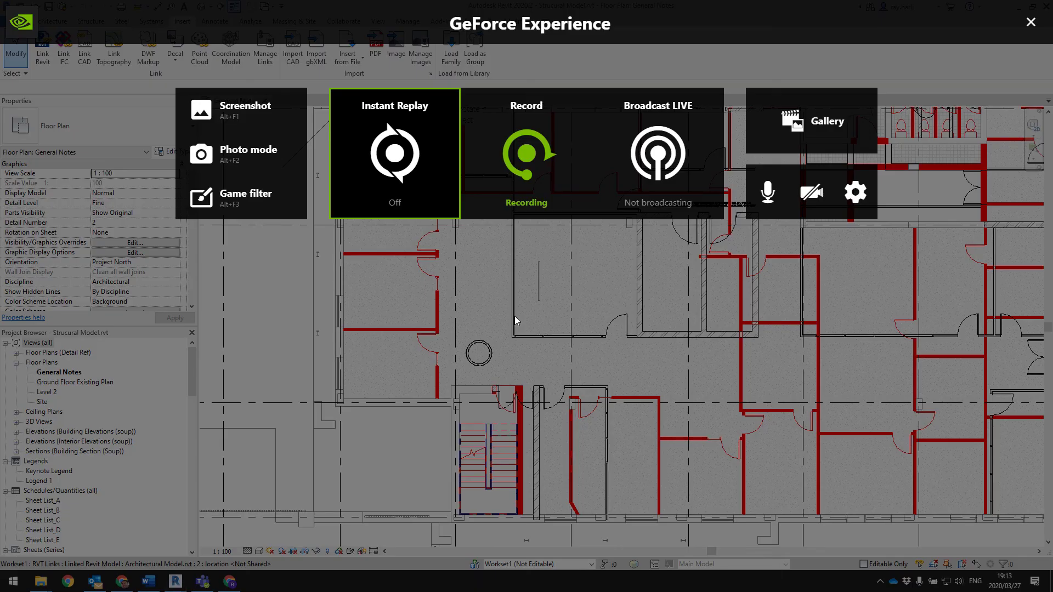